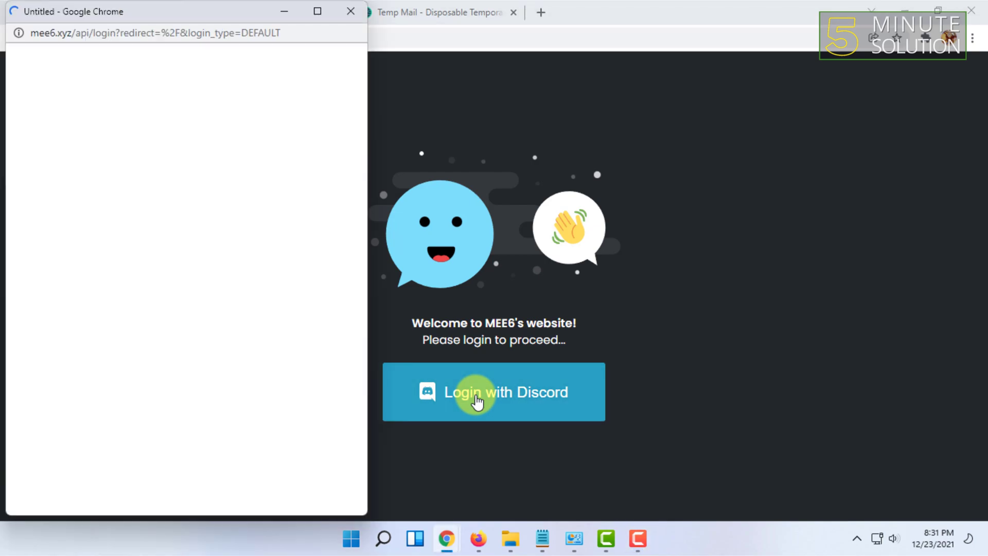
Authorize MEE6 to access the signed-in Discord account, moving the authorization window aside as needed
drag(161, 18, 363, 14)
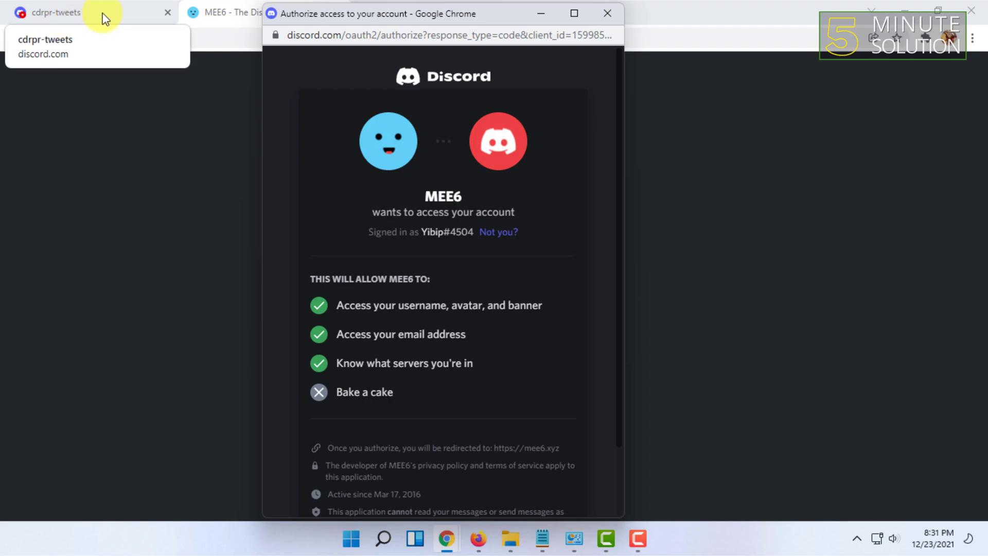
drag(375, 20, 332, 23)
drag(394, 9, 380, 37)
scroll(449, 290, down, 3)
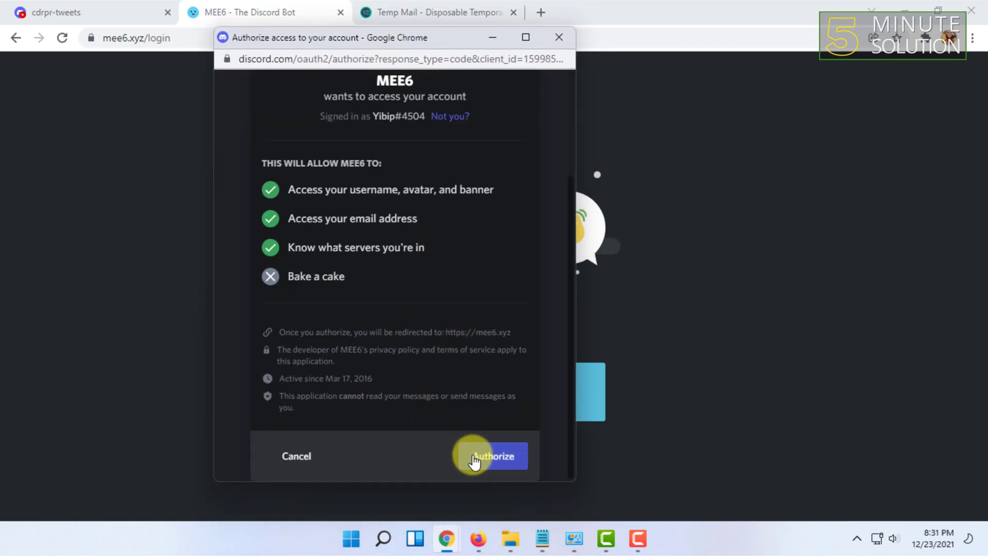
click(494, 460)
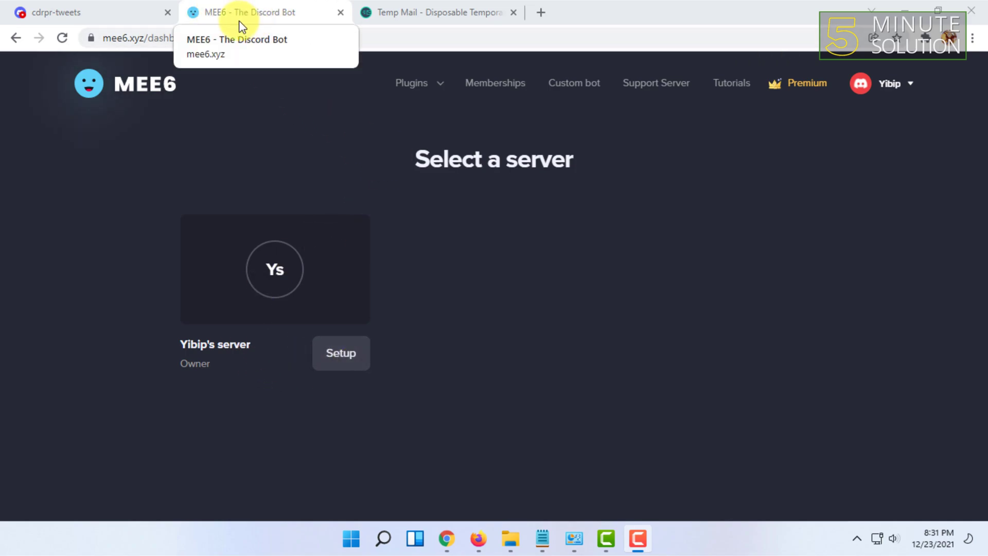
Open the Social Connectors plugin page and review its Twitch, YouTube, Twitter and Reddit notification features
click(410, 88)
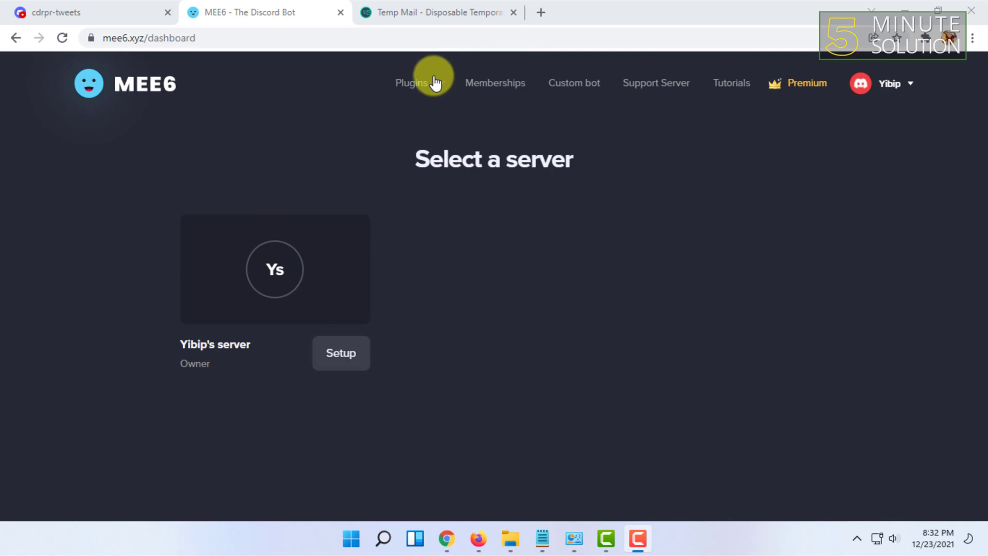
click(435, 82)
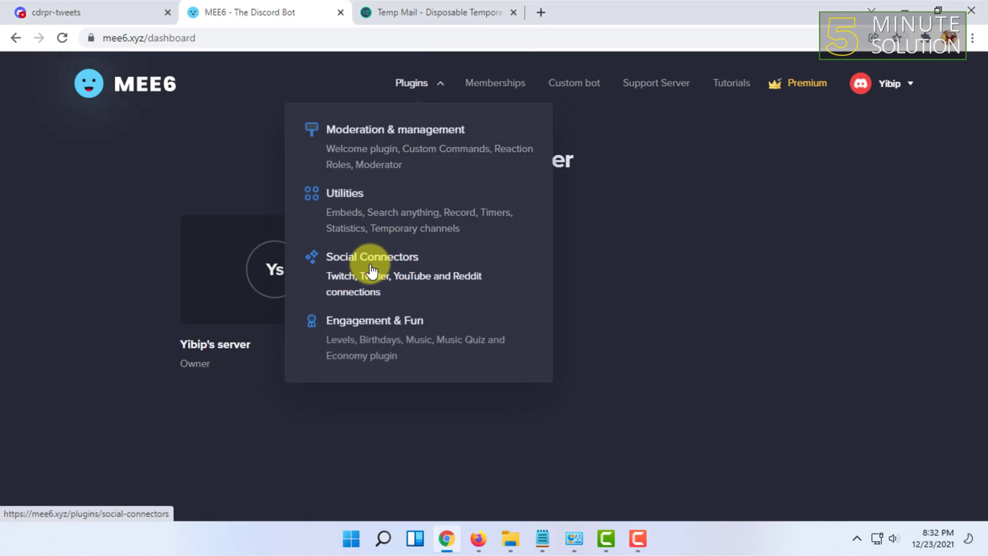
click(396, 269)
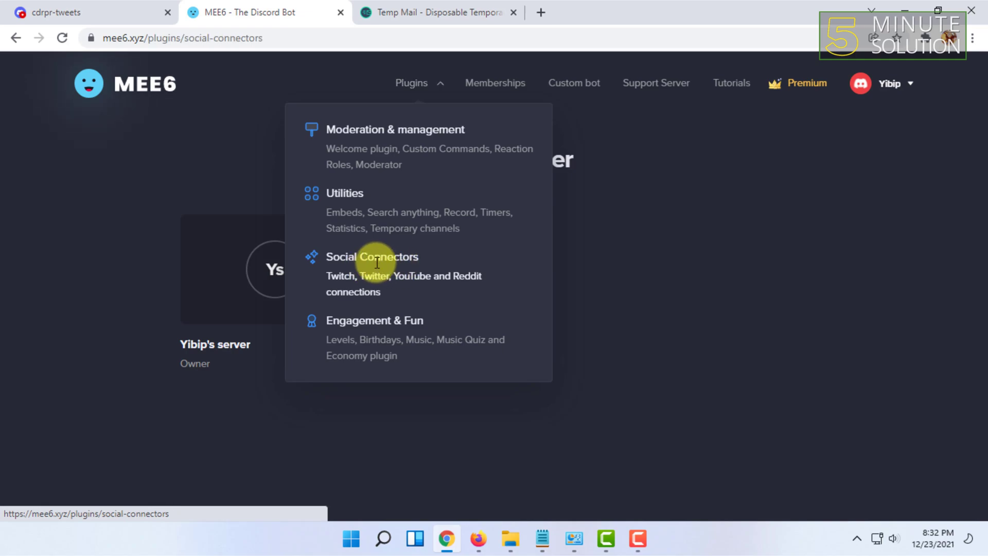
scroll(360, 216, down, 1)
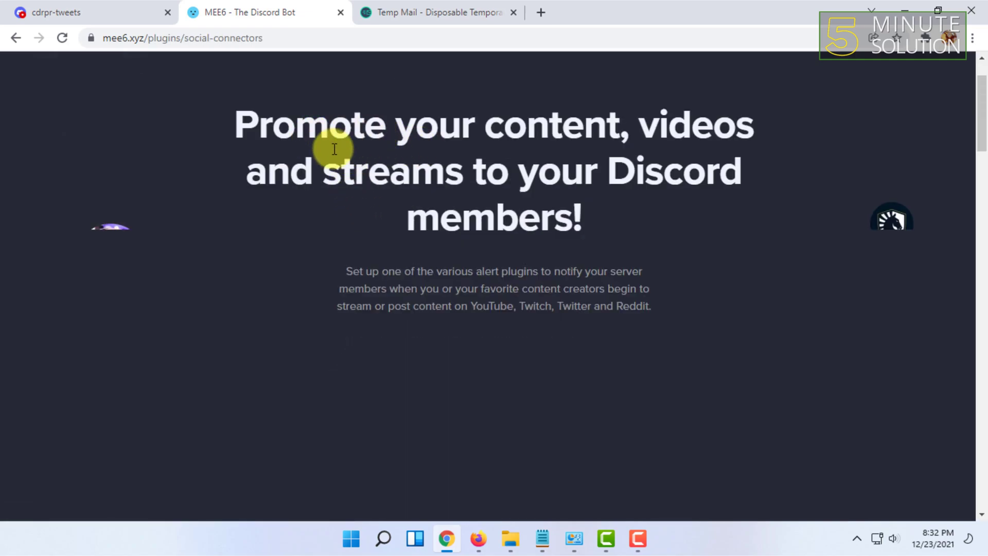
scroll(196, 232, down, 4)
scroll(366, 181, up, 1)
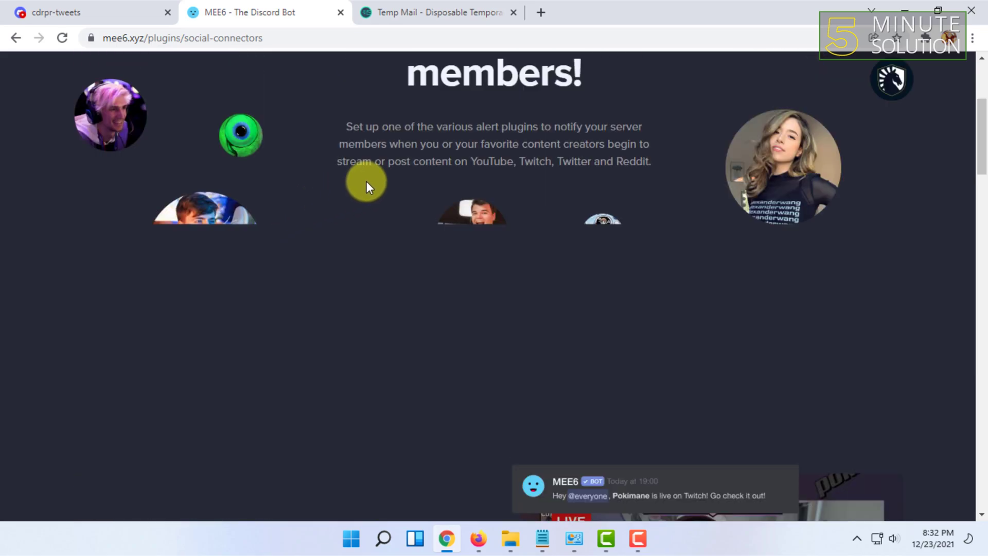
scroll(367, 181, down, 10)
scroll(366, 181, up, 15)
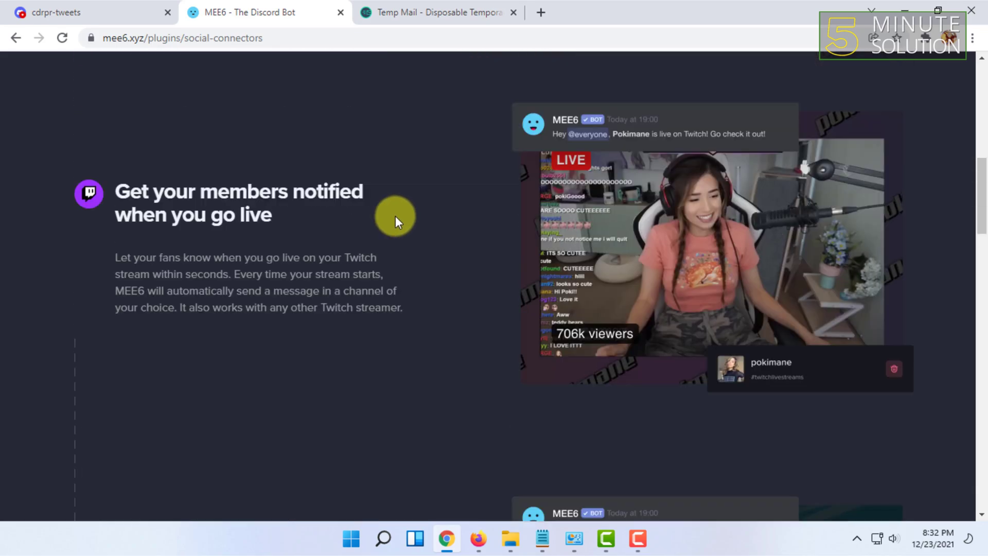
scroll(371, 192, down, 20)
scroll(386, 181, down, 12)
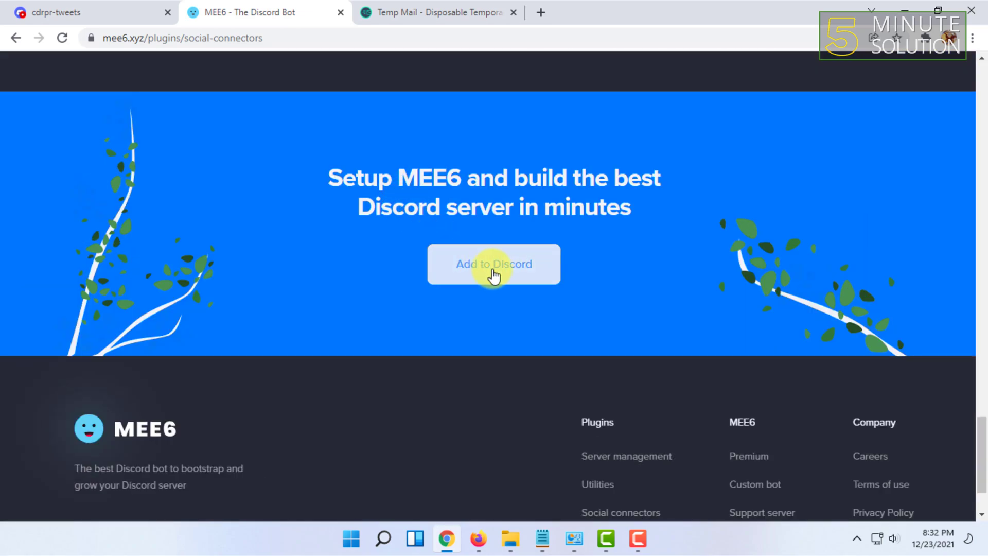
Choose to add MEE6 to Discord from the Social Connectors page and go to the server selection
scroll(492, 272, up, 3)
click(485, 420)
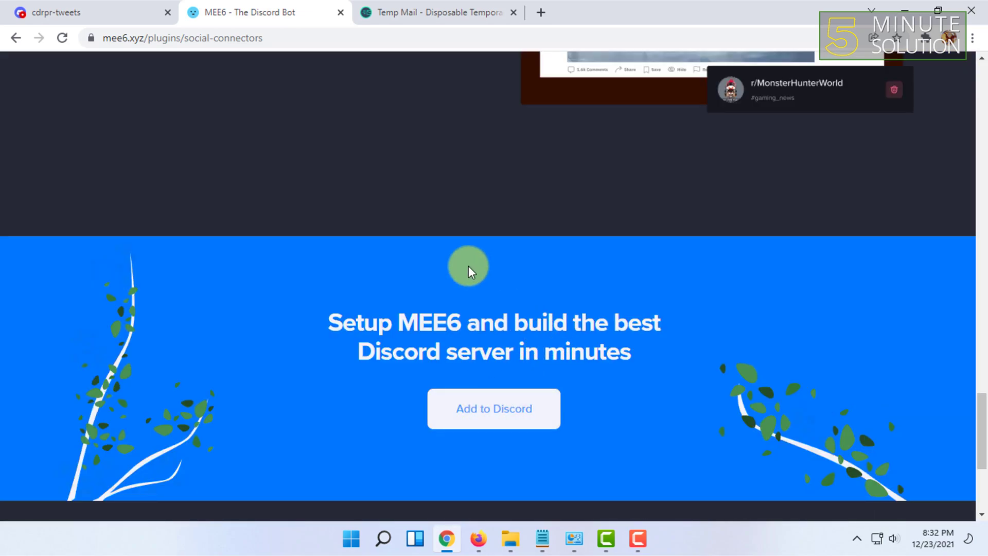
scroll(467, 264, up, 20)
scroll(517, 265, down, 10)
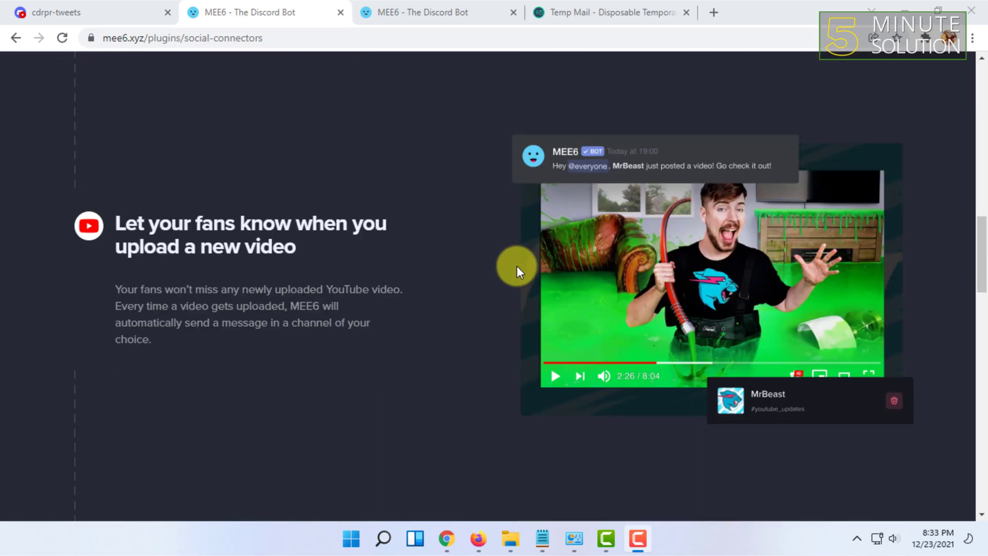
drag(982, 319, 982, 431)
click(523, 283)
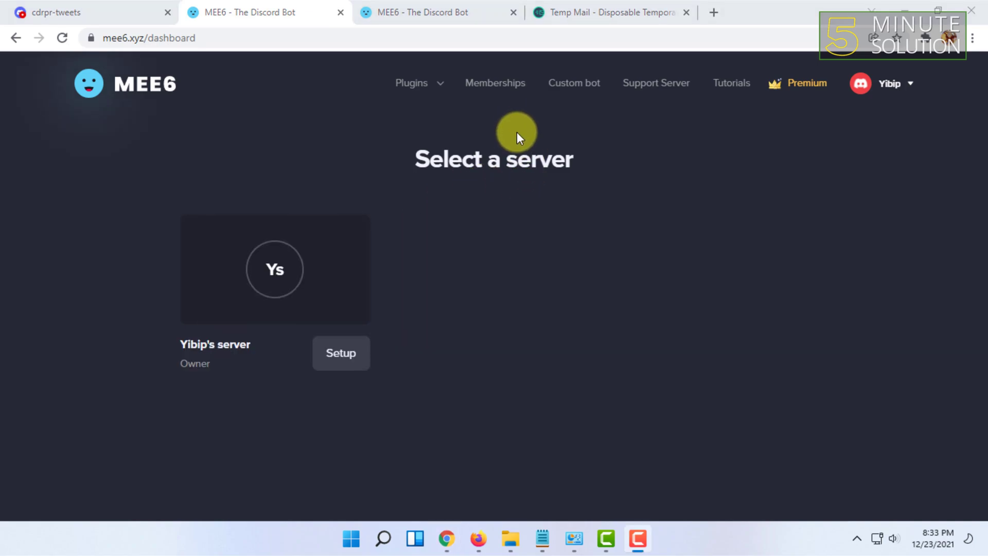
Start the MEE6 setup for the owned server and continue with that server as the one the bot joins
click(343, 354)
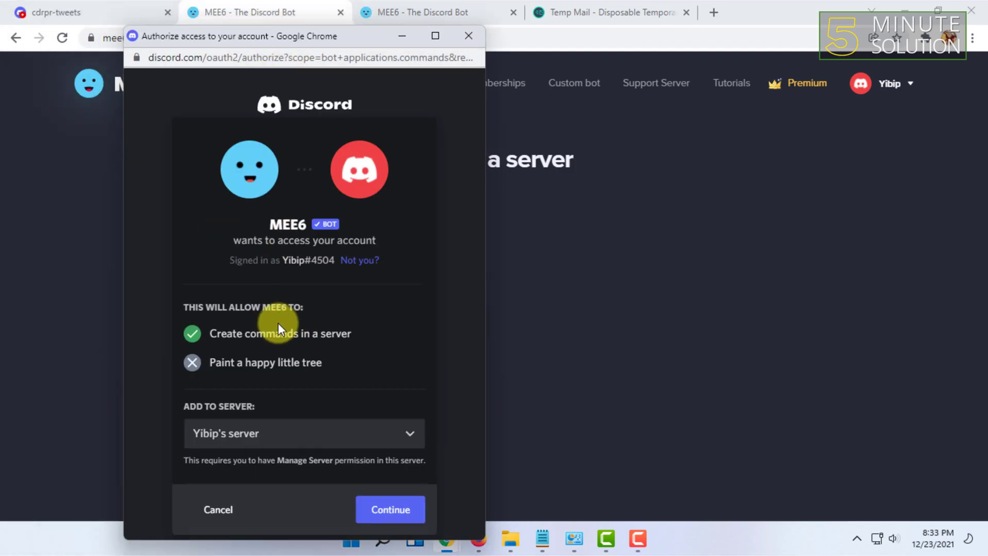
click(338, 435)
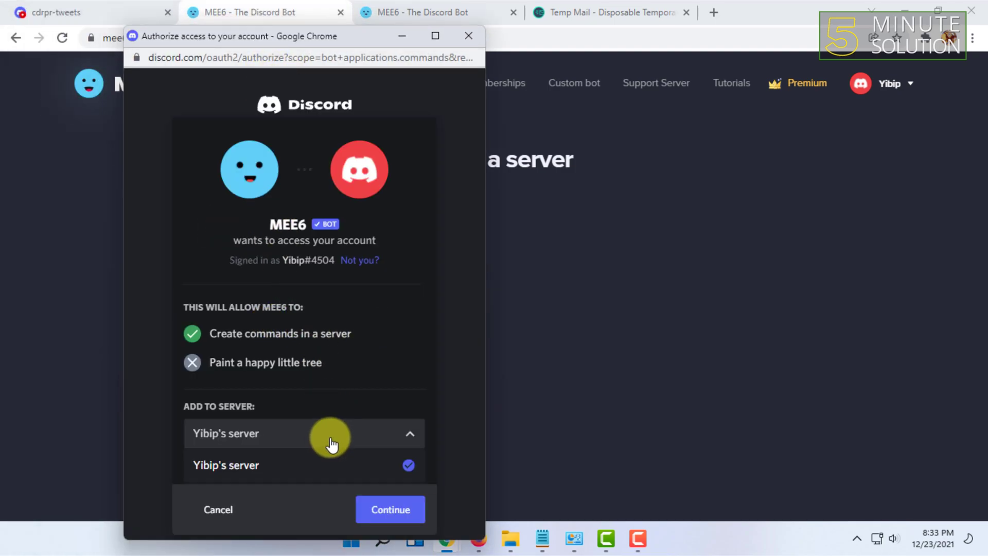
click(350, 436)
drag(272, 54, 358, 24)
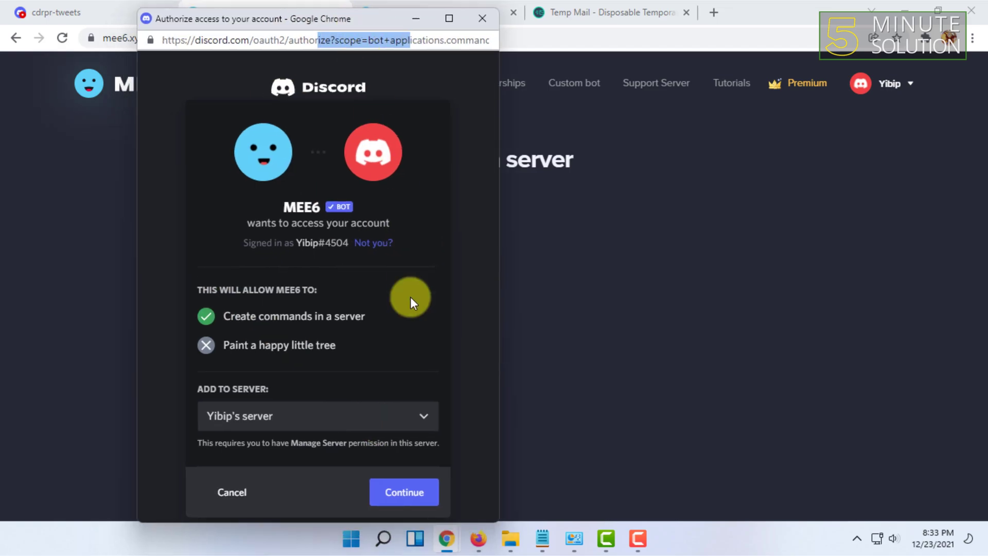
click(419, 493)
Review the requested bot permissions, authorize MEE6 with all of them granted and complete the human verification
scroll(367, 309, down, 3)
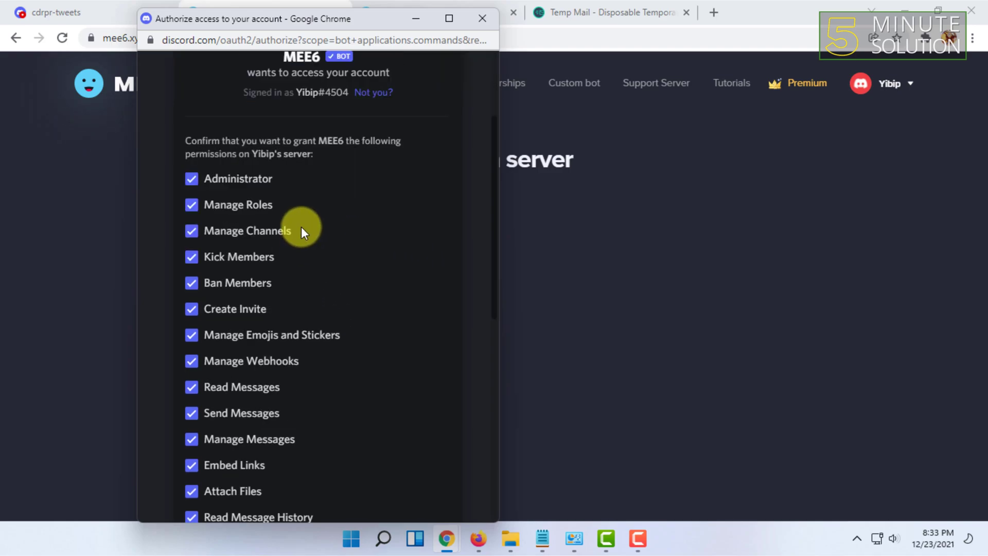
scroll(301, 227, down, 7)
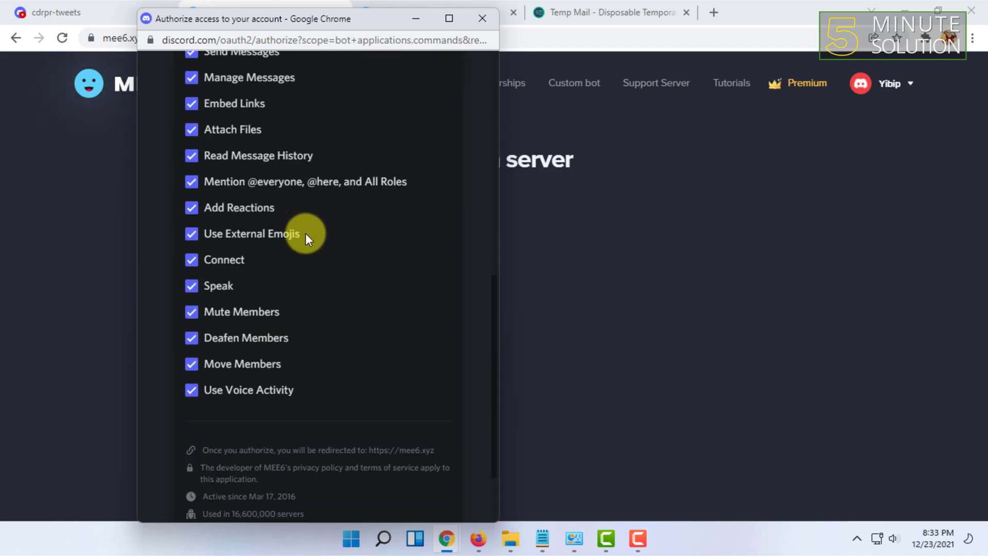
scroll(304, 234, down, 2)
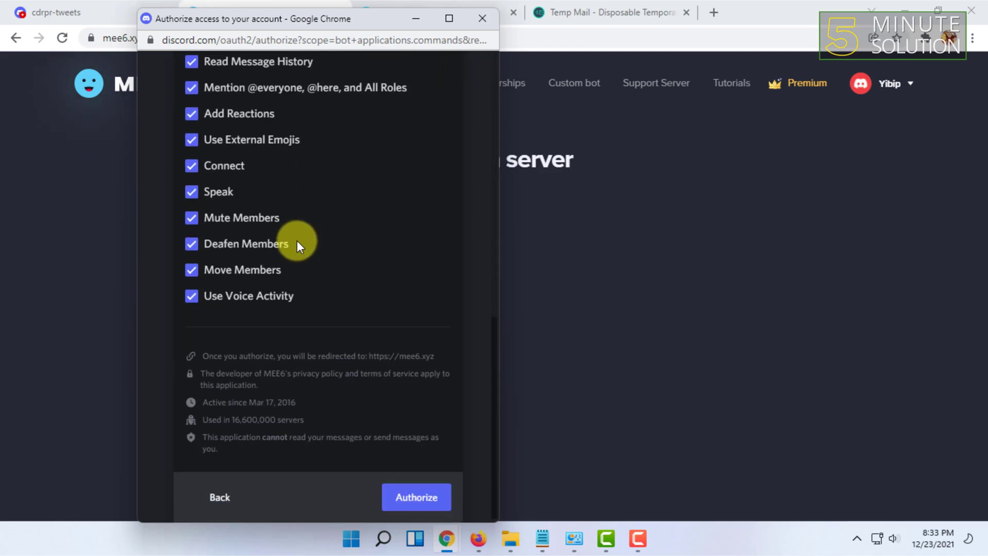
click(410, 500)
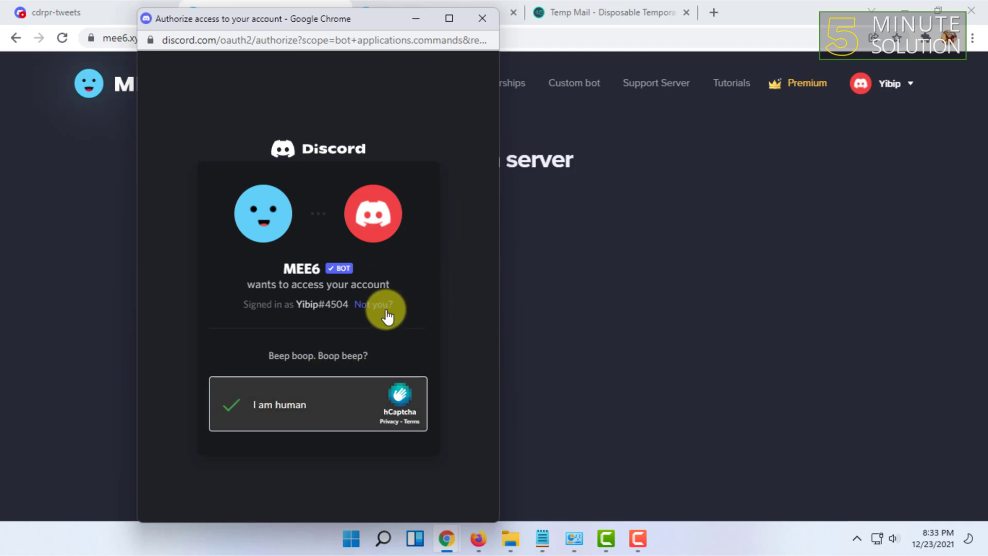
double_click(312, 20)
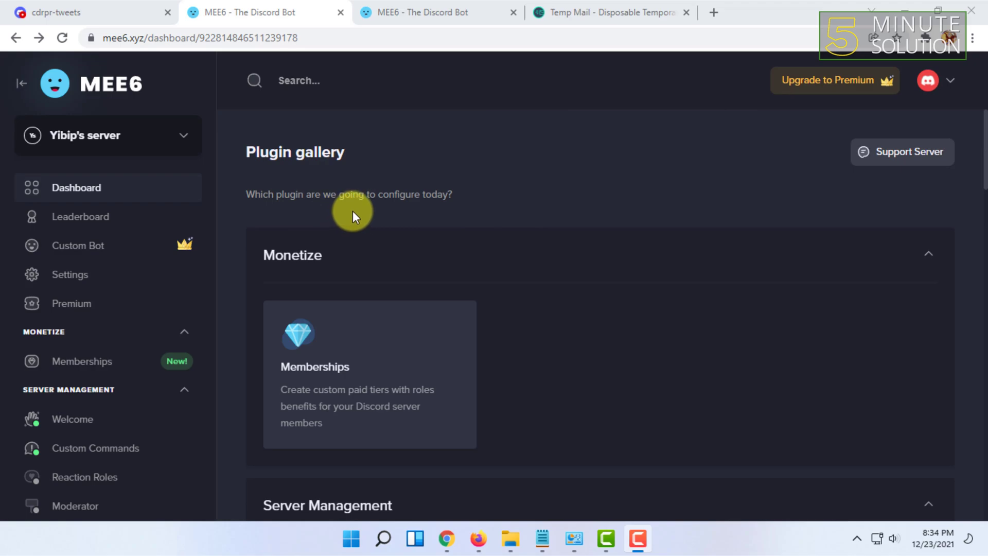
Look through the plugin gallery from Monetize down to the Social Connectors section to find the Twitter plugin
scroll(475, 243, down, 3)
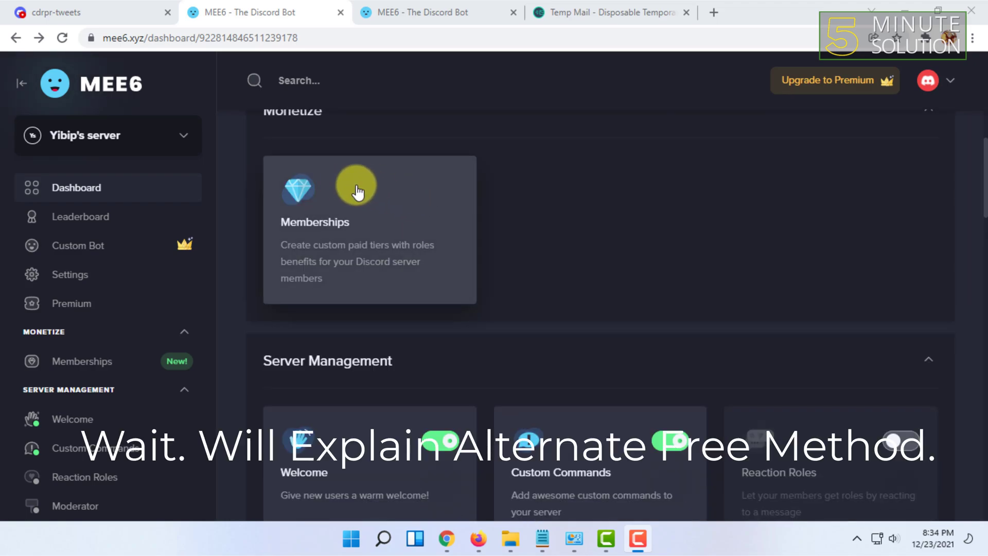
scroll(360, 206, down, 4)
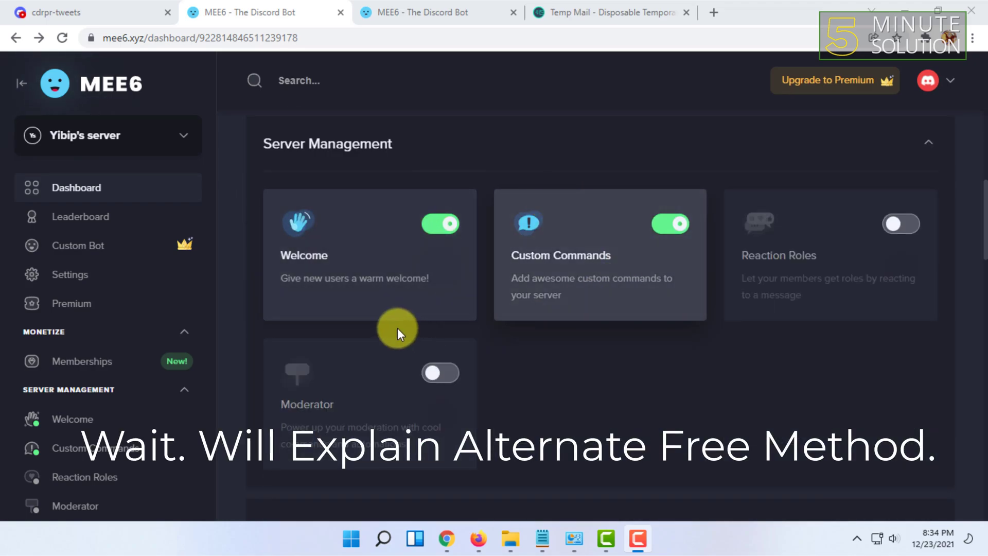
scroll(410, 331, down, 4)
scroll(360, 308, down, 5)
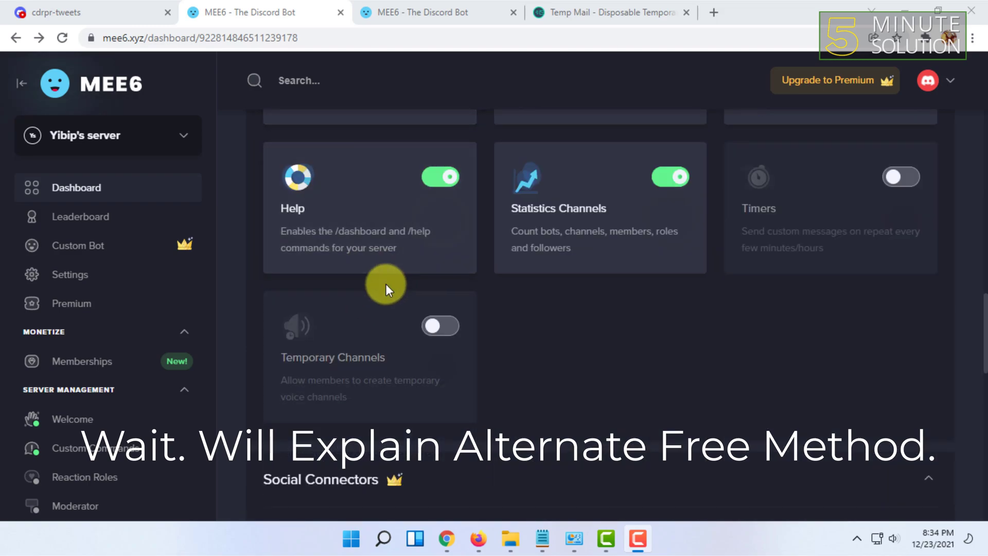
scroll(422, 283, down, 3)
scroll(456, 286, down, 3)
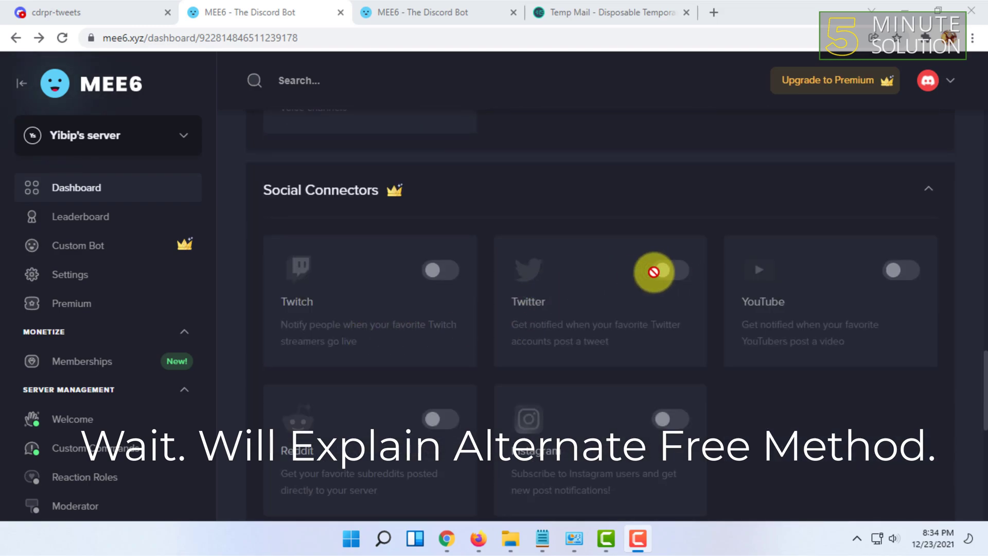
scroll(397, 249, up, 5)
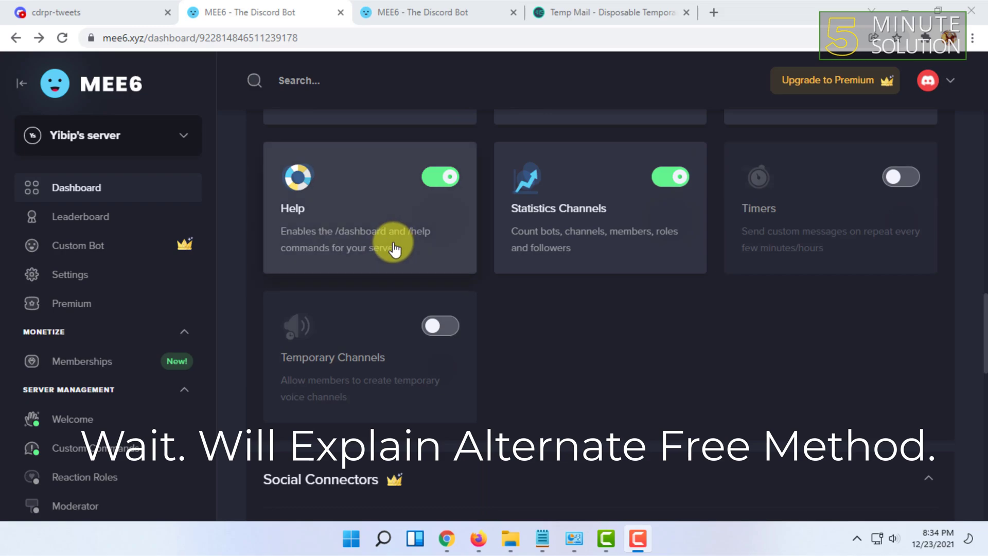
scroll(426, 227, down, 1)
scroll(412, 216, down, 4)
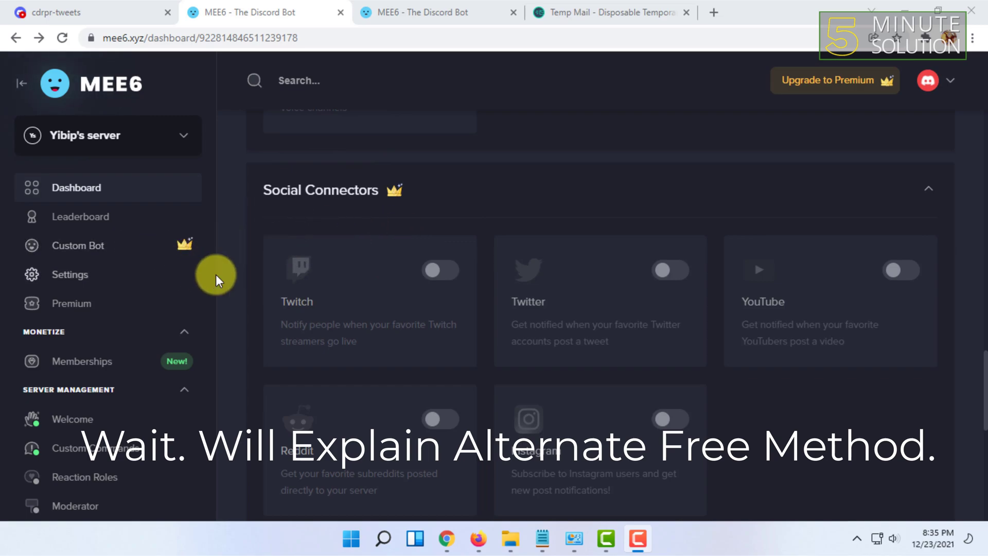
Examine the dashboard sidebar, the server selector and the availability of the Social Connectors plugins
scroll(195, 283, down, 2)
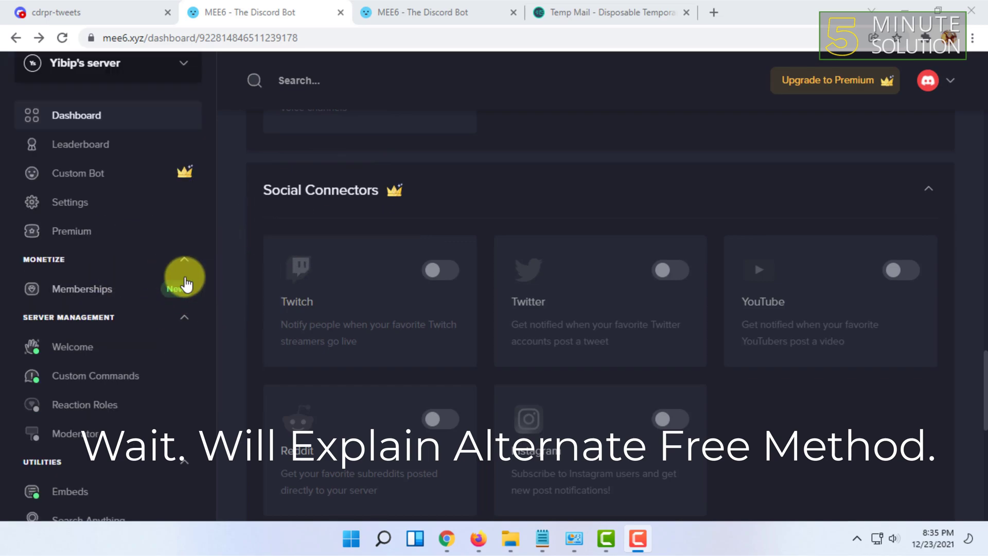
scroll(77, 237, up, 2)
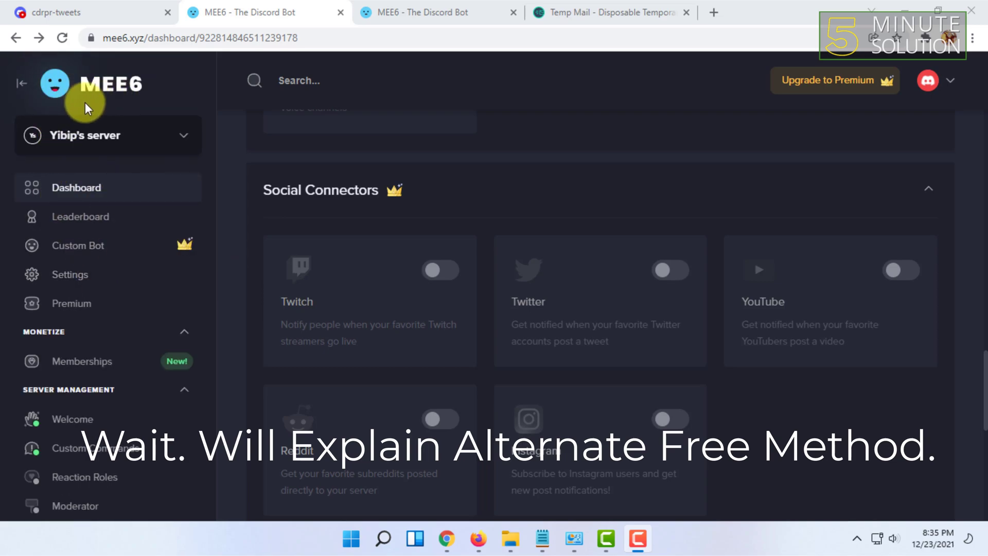
click(122, 149)
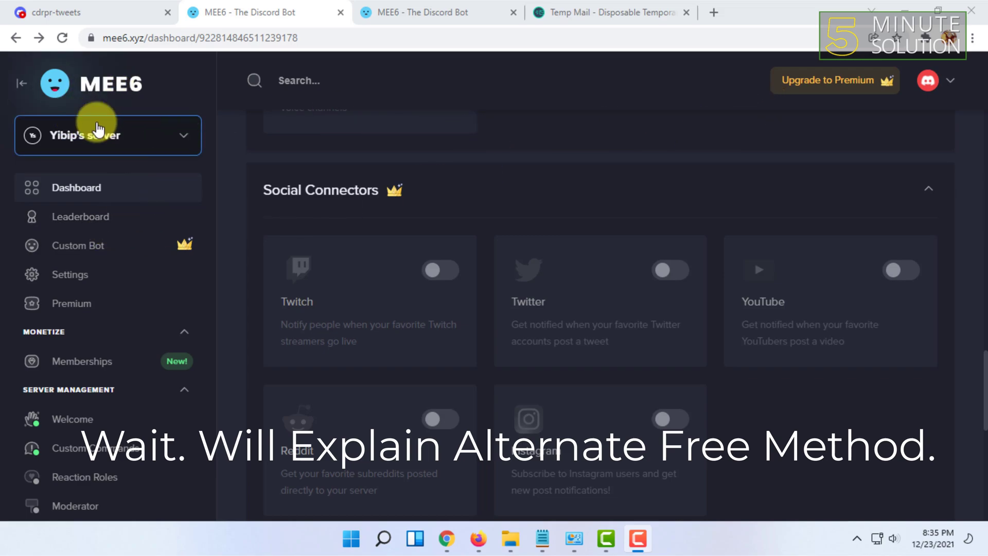
scroll(566, 293, down, 3)
scroll(632, 265, up, 3)
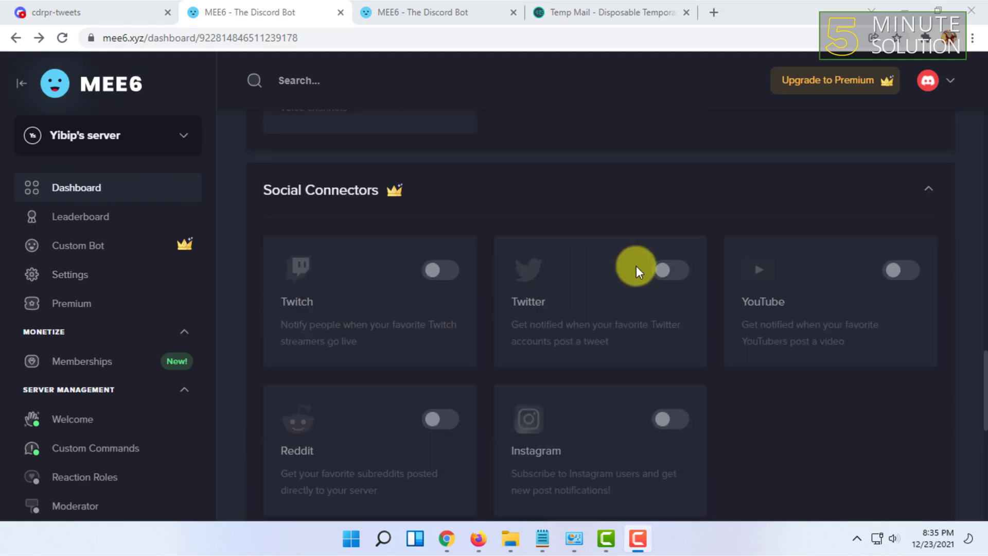
scroll(664, 273, down, 1)
scroll(662, 236, up, 2)
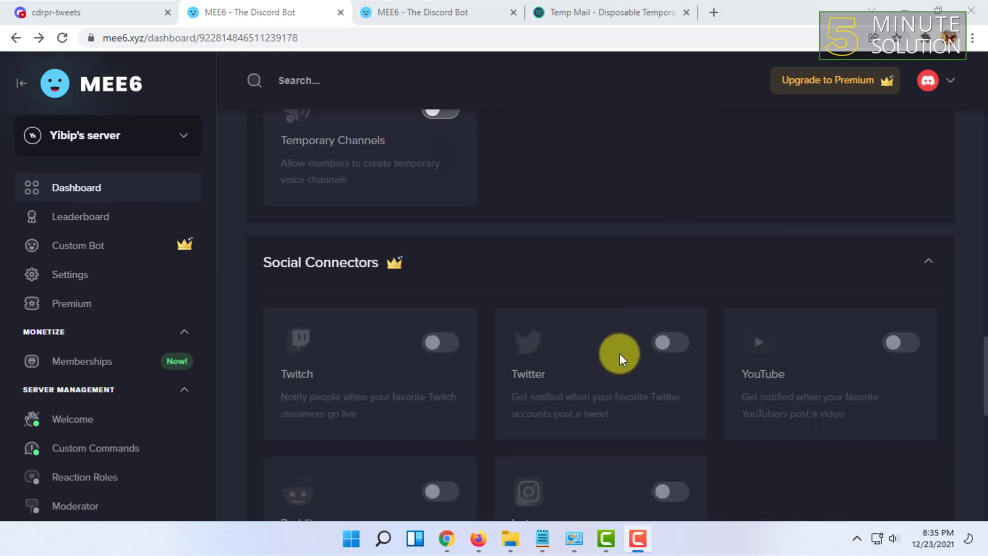
scroll(627, 346, down, 1)
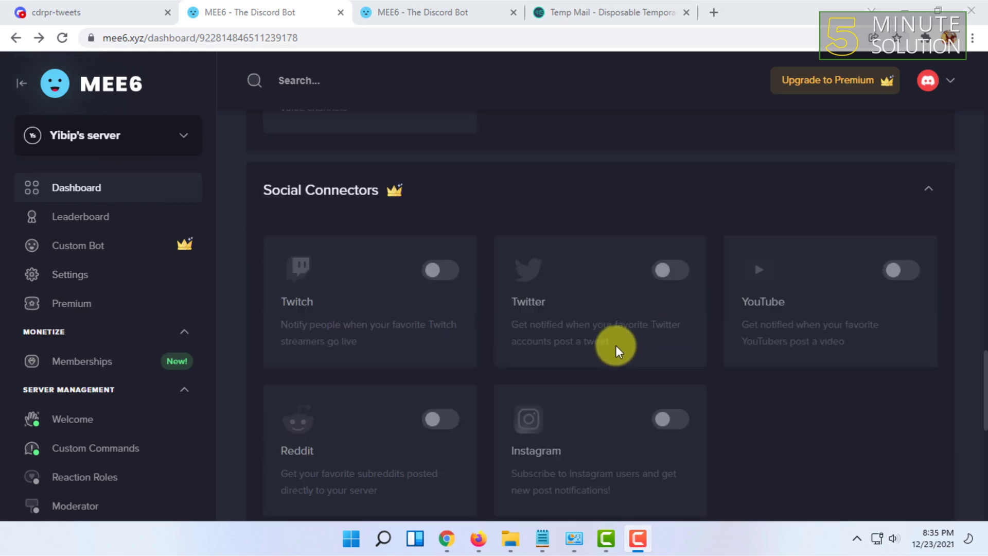
scroll(669, 270, down, 5)
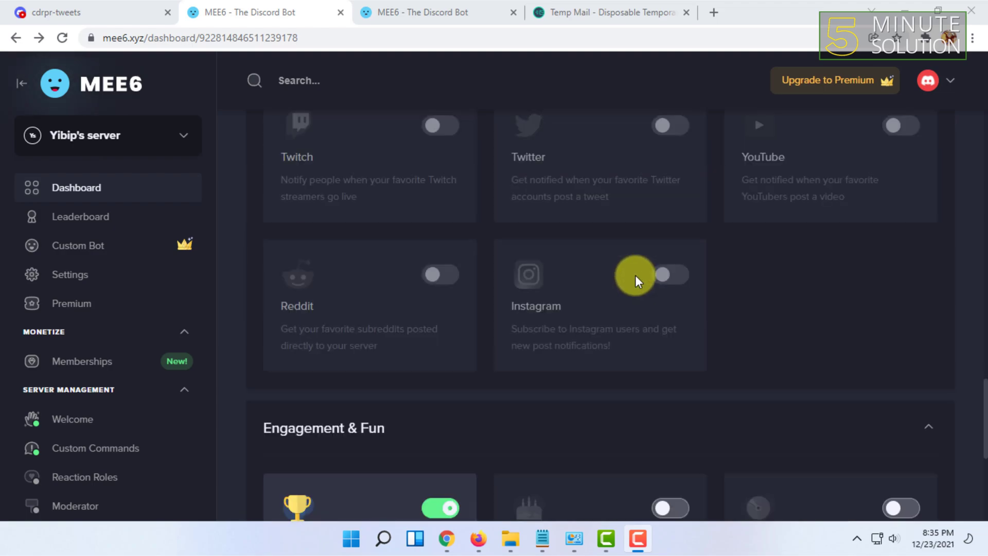
scroll(617, 118, up, 10)
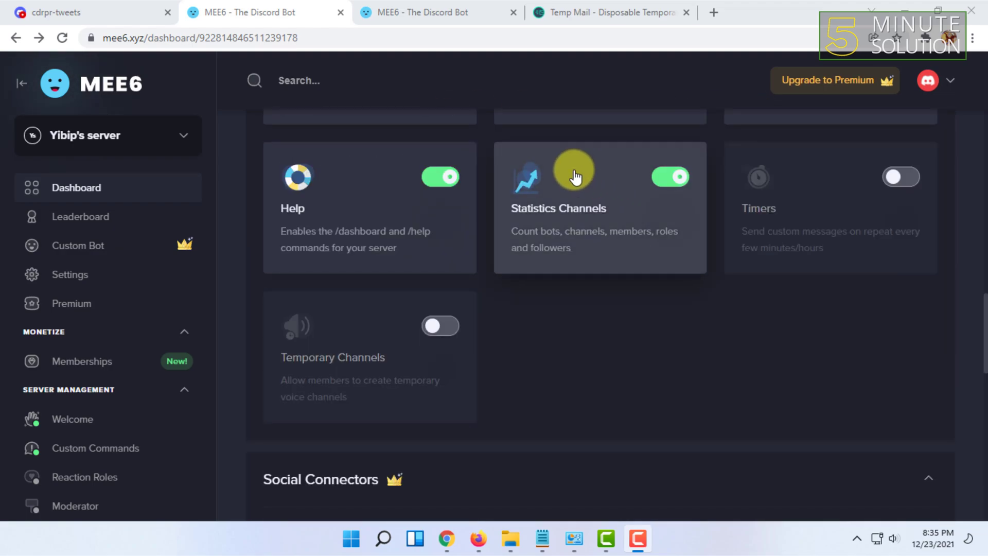
Search Google for ifttt in a new browser tab and open the IFTTT website from the results
click(414, 7)
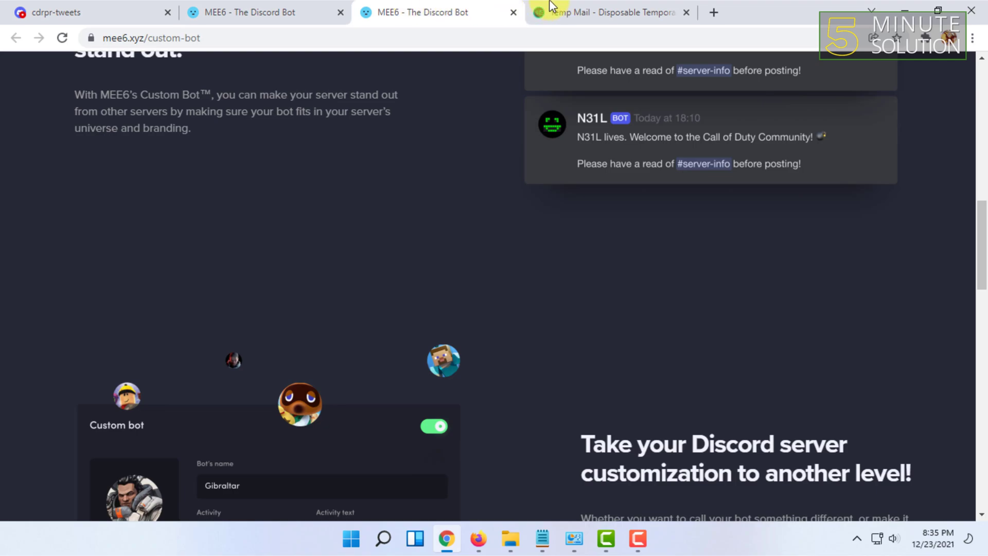
click(709, 4)
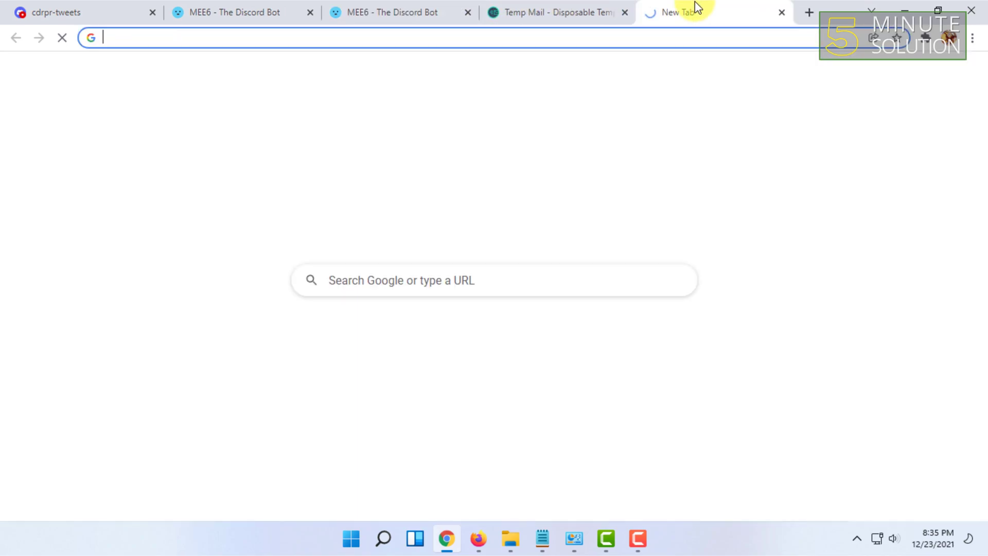
text(i)
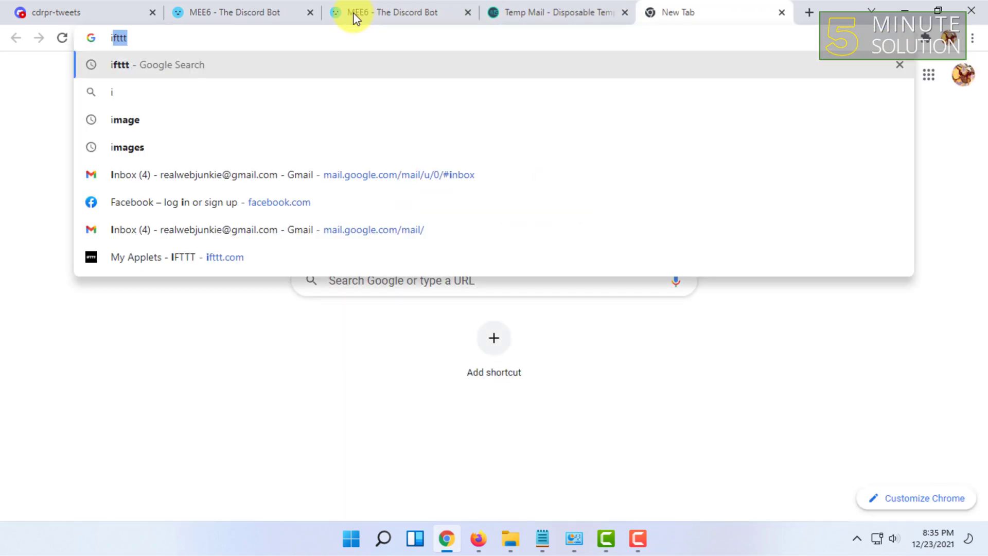
click(185, 64)
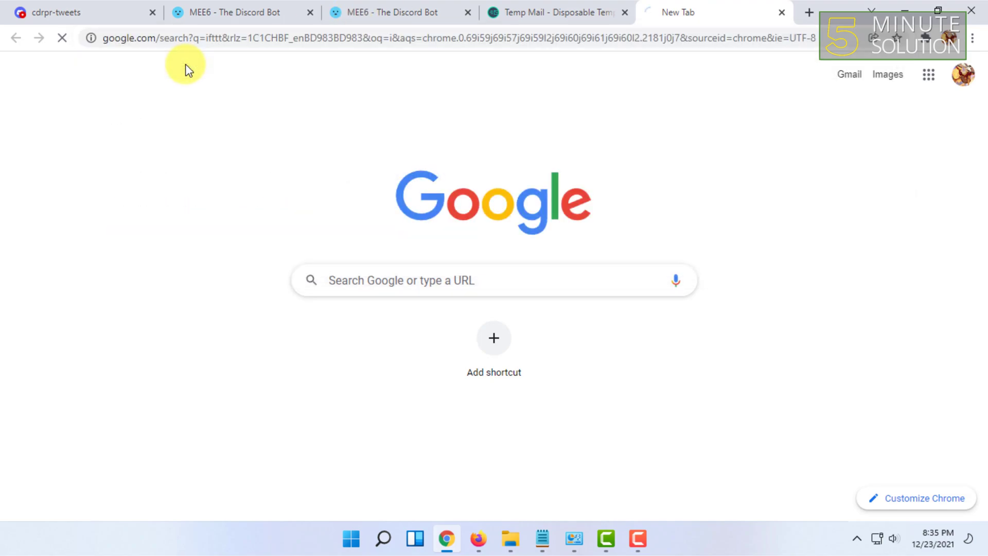
drag(186, 93, 119, 93)
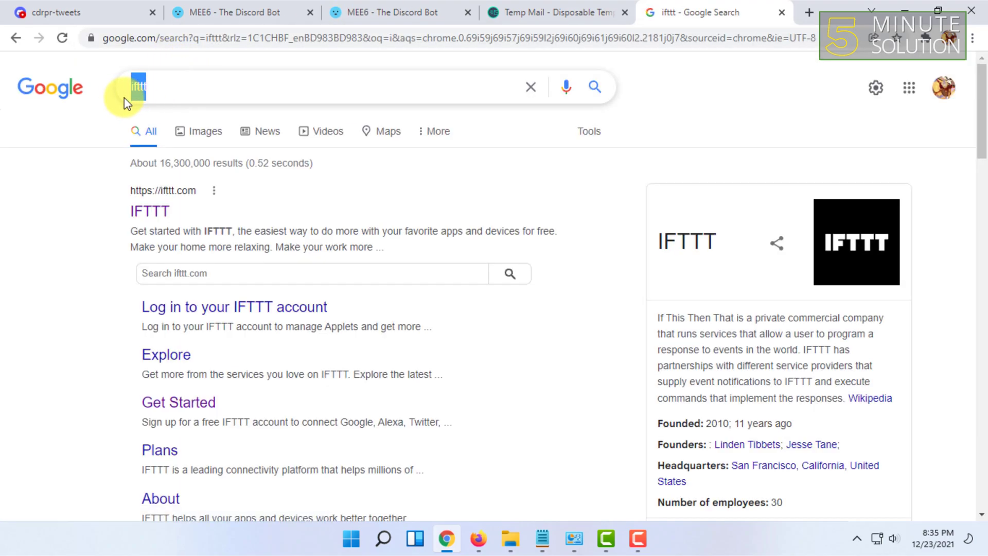
click(137, 219)
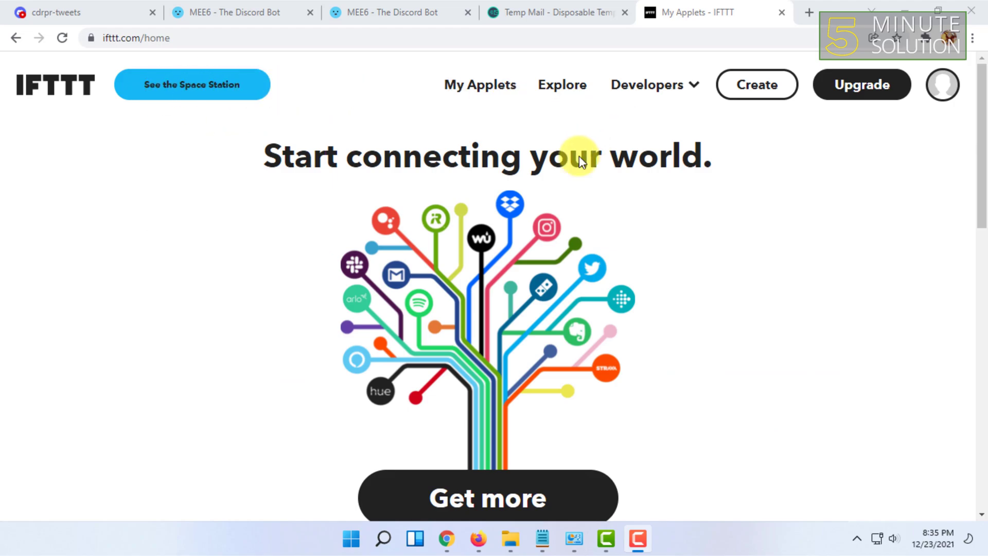
Start a new IFTTT applet and set its If This trigger to Twitter's New tweet by a specific user
click(757, 91)
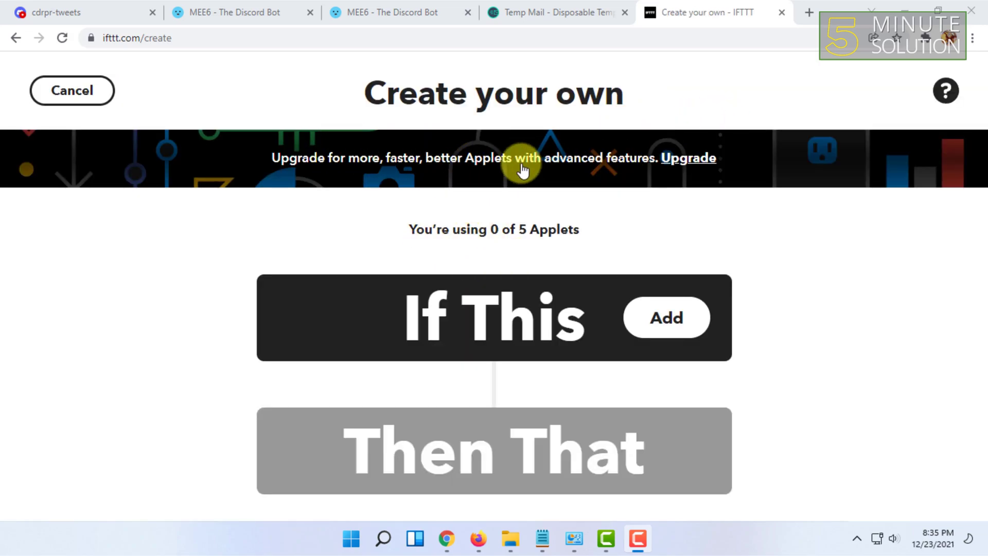
click(666, 321)
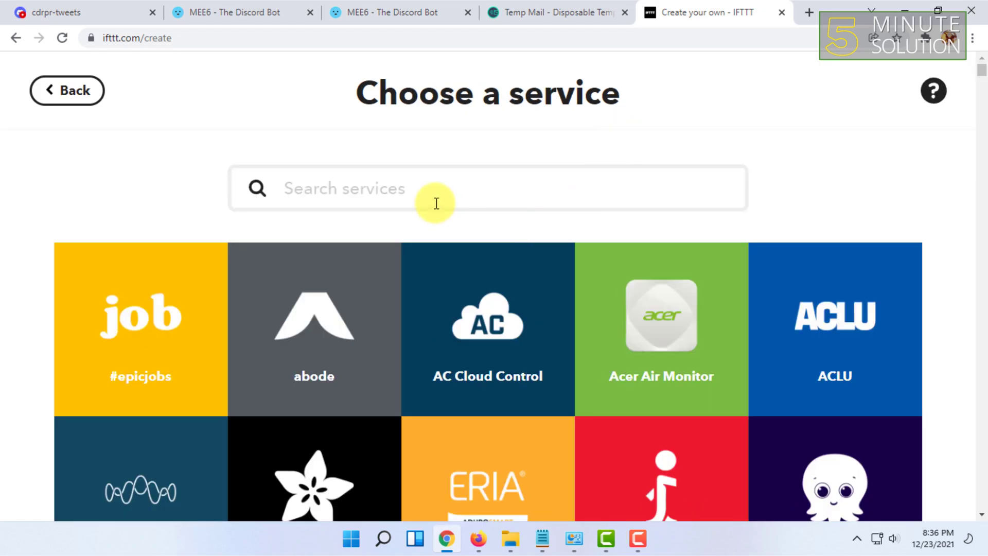
click(397, 189)
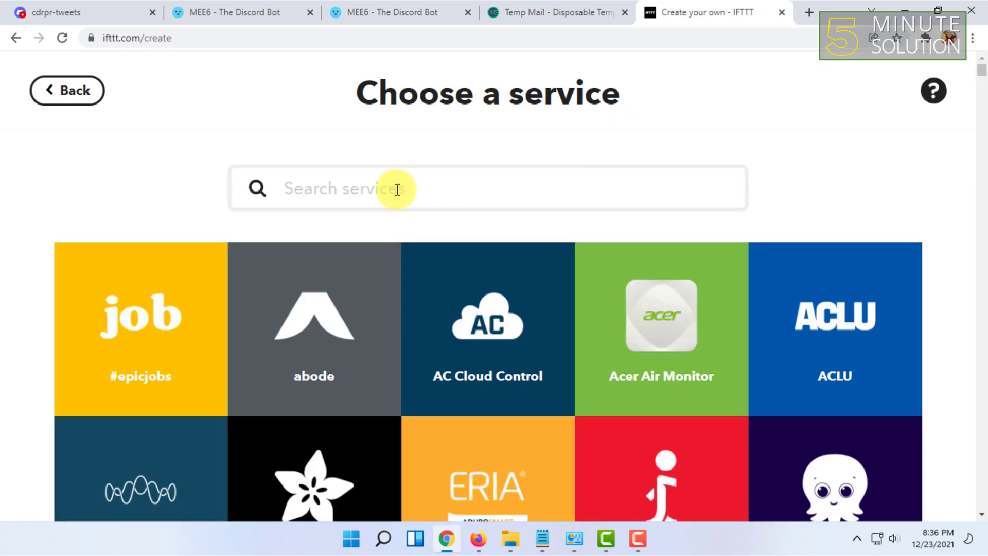
text(twit)
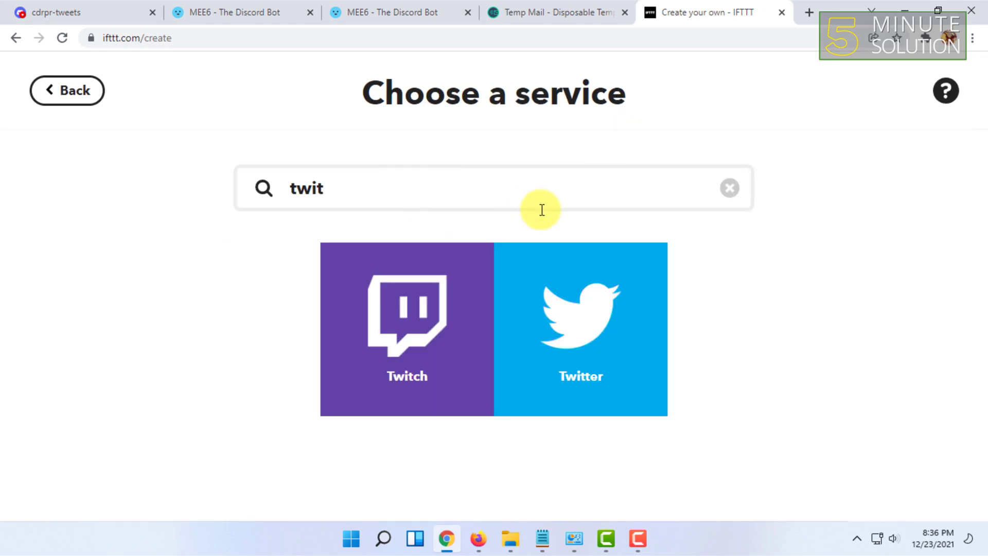
click(556, 289)
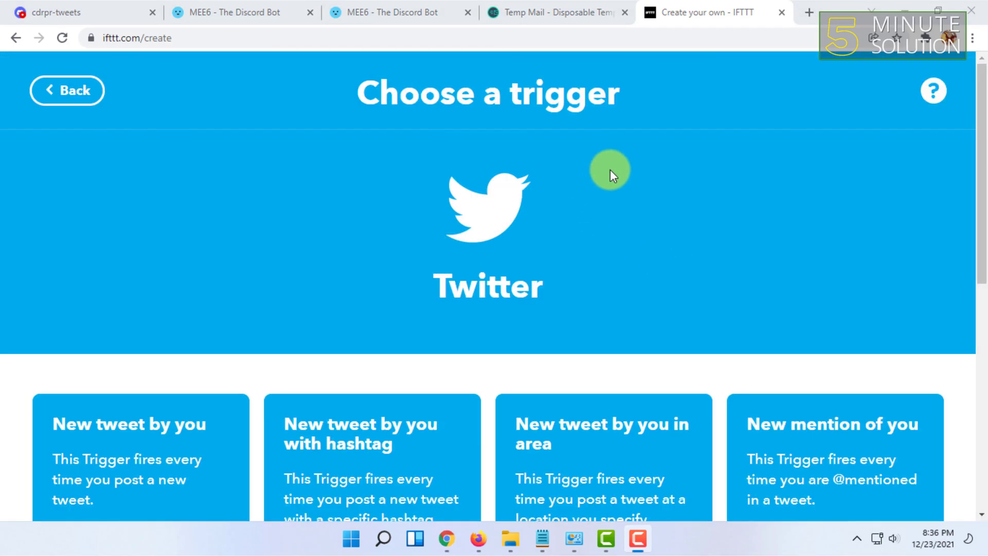
scroll(608, 173, down, 6)
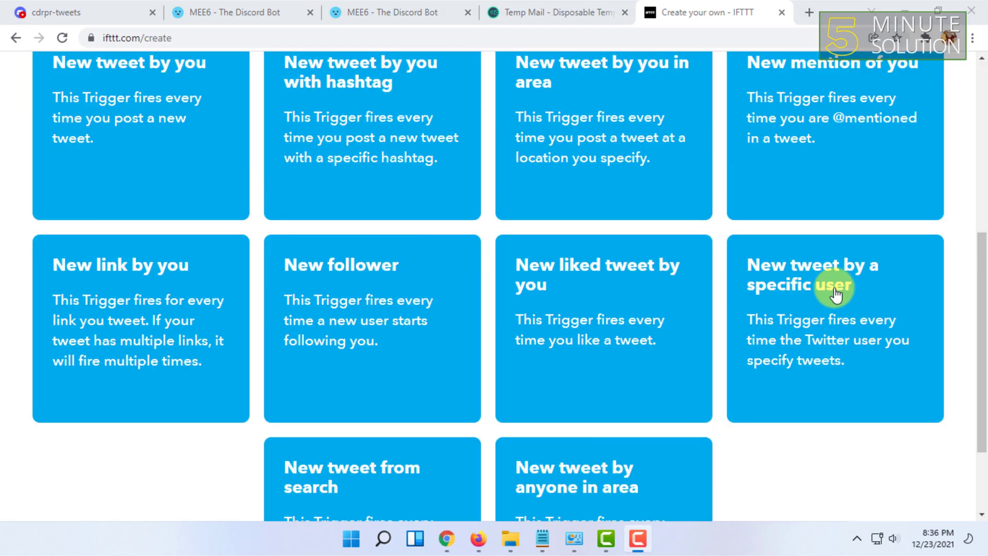
click(818, 284)
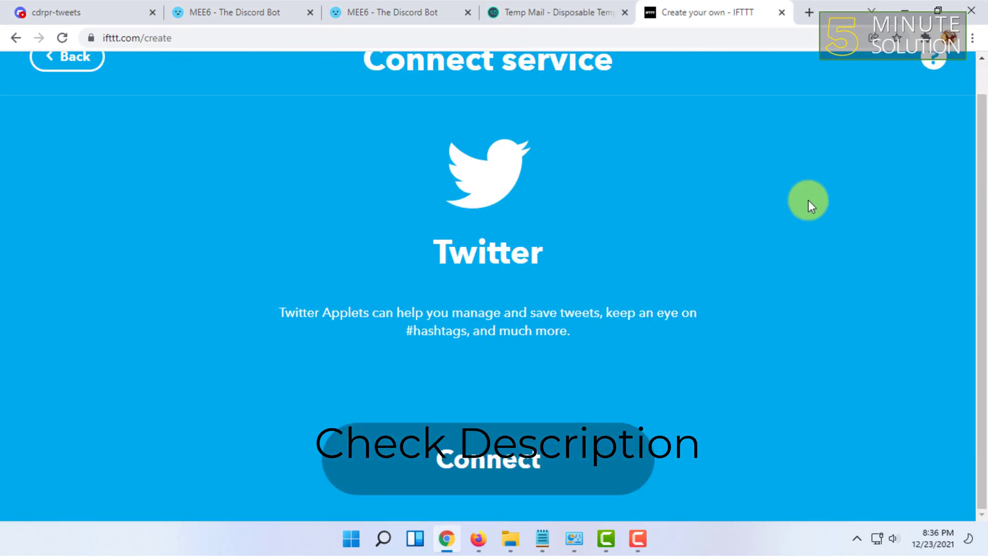
Open the Twitter authorization request for IFTTT, review it and close its window
click(498, 458)
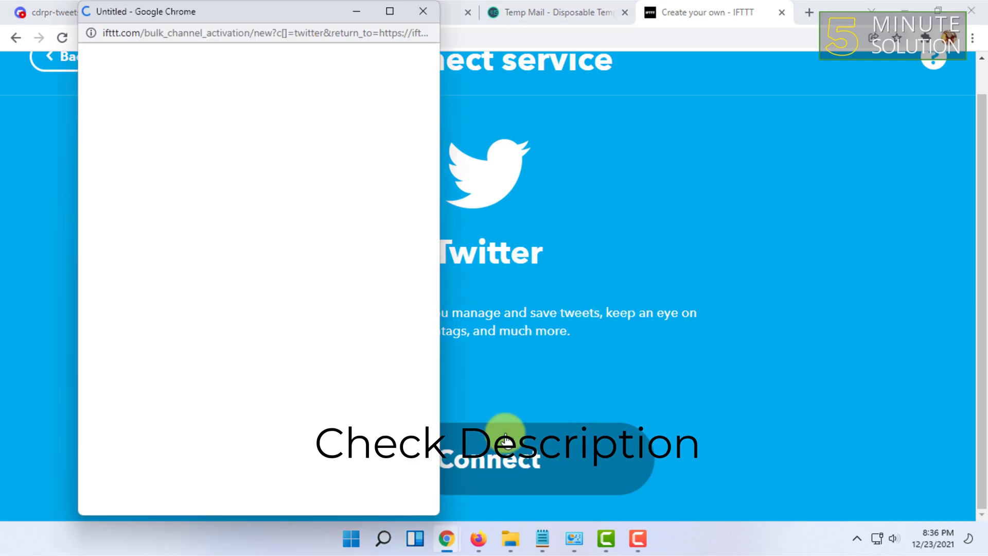
drag(235, 24, 301, 32)
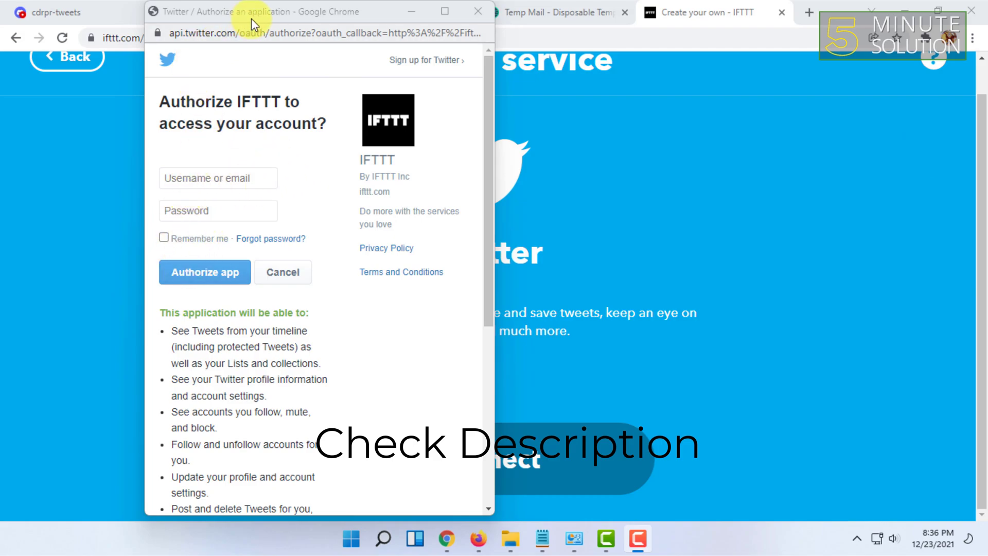
drag(251, 17, 274, 23)
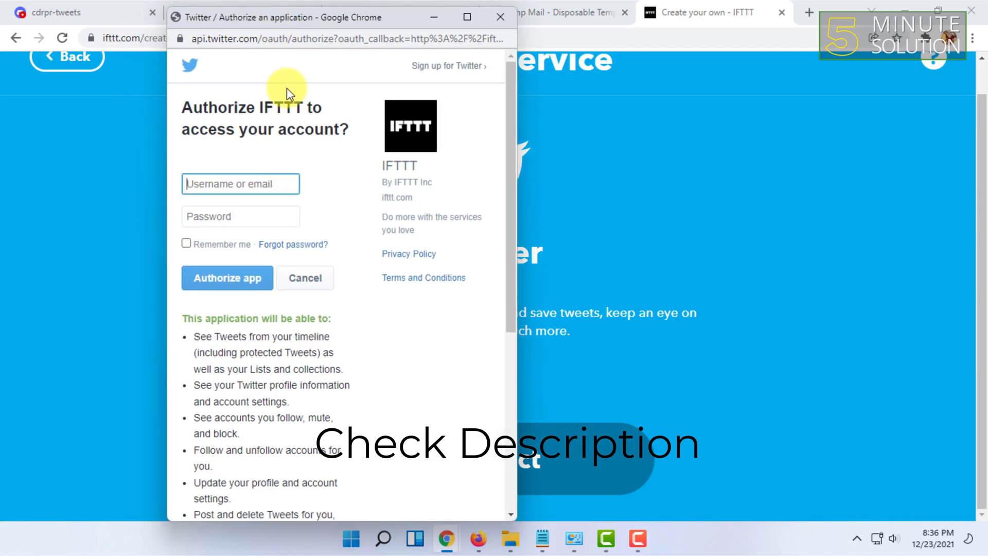
click(503, 26)
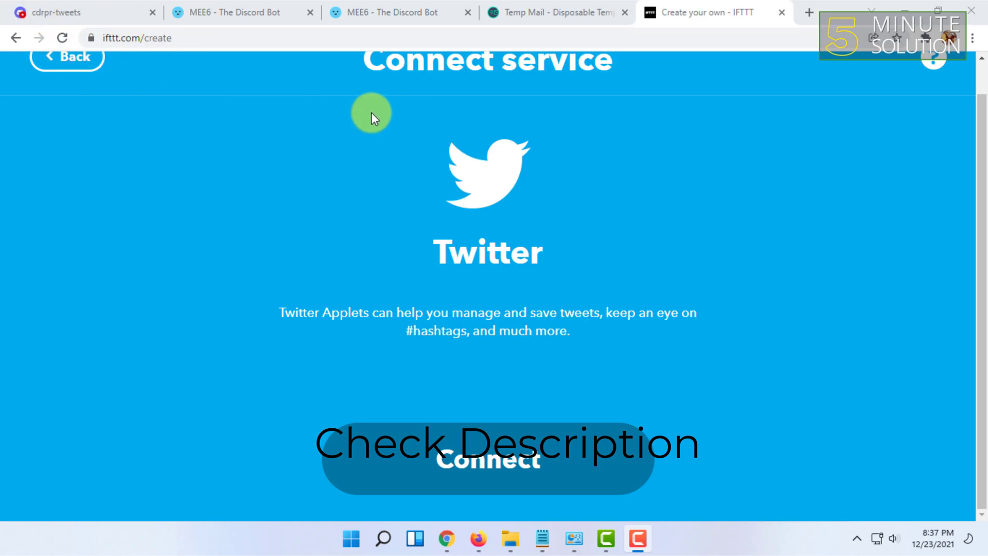
Open the settings of the Discord server's cdrpr-tweets channel and look through its overview and permissions
click(88, 11)
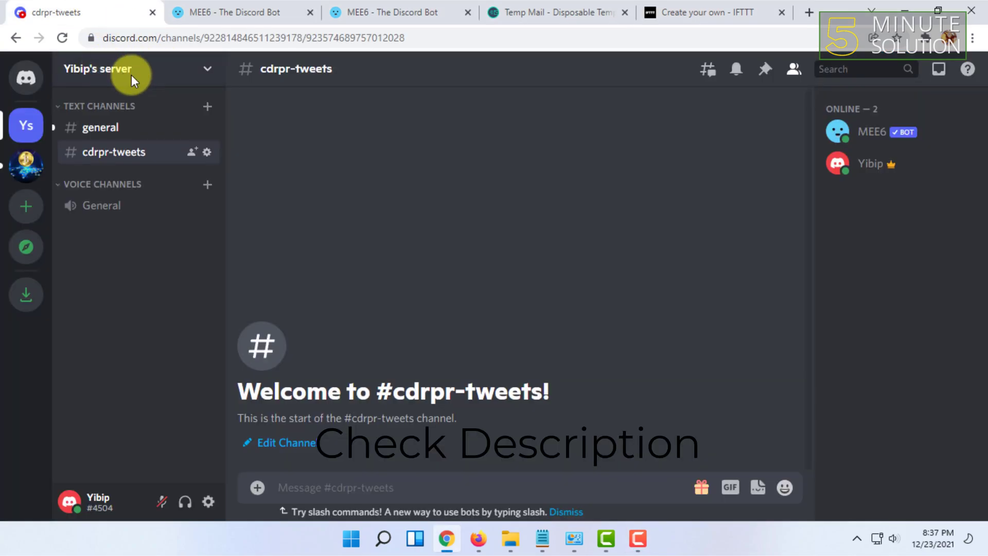
click(207, 153)
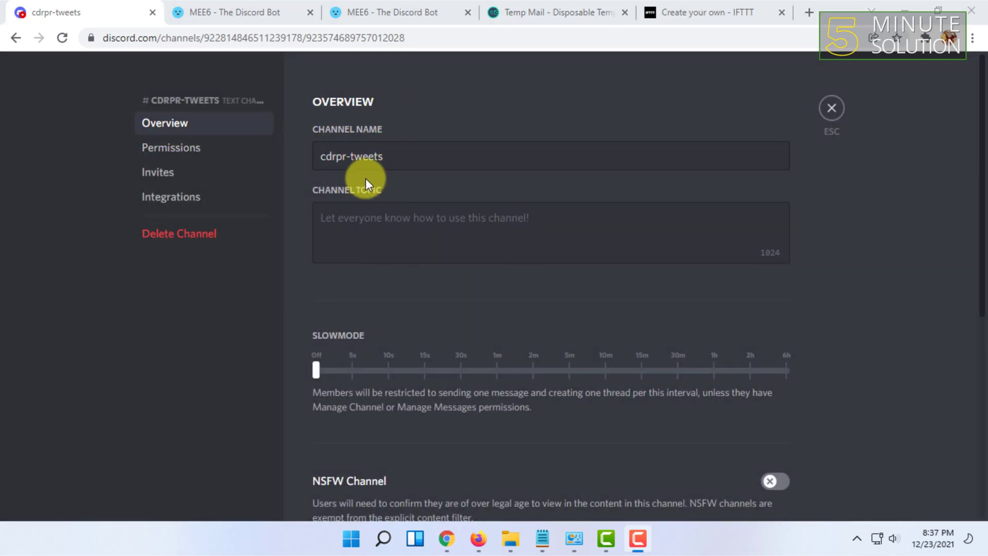
scroll(432, 194, down, 4)
scroll(419, 212, up, 4)
scroll(419, 242, down, 7)
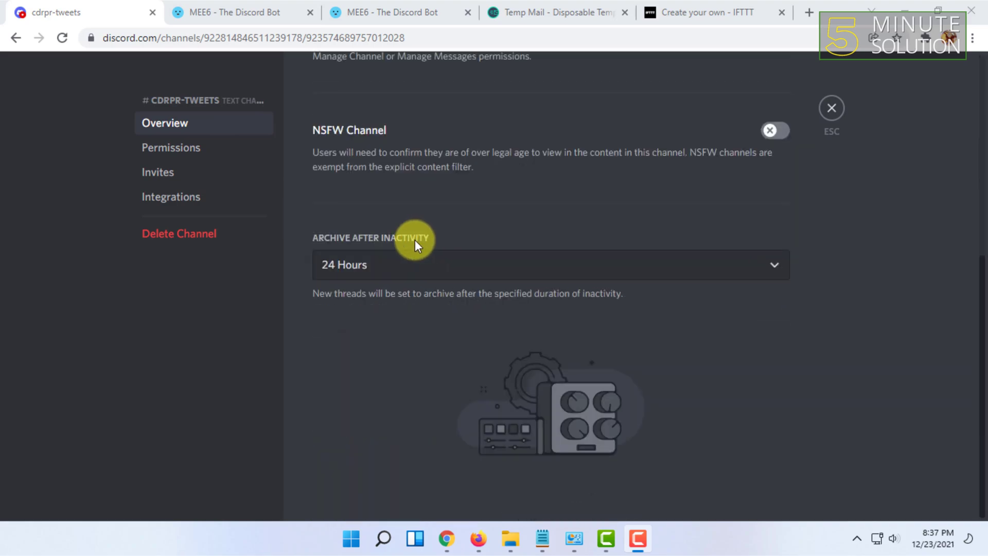
scroll(336, 208, up, 3)
scroll(336, 208, up, 2)
click(191, 153)
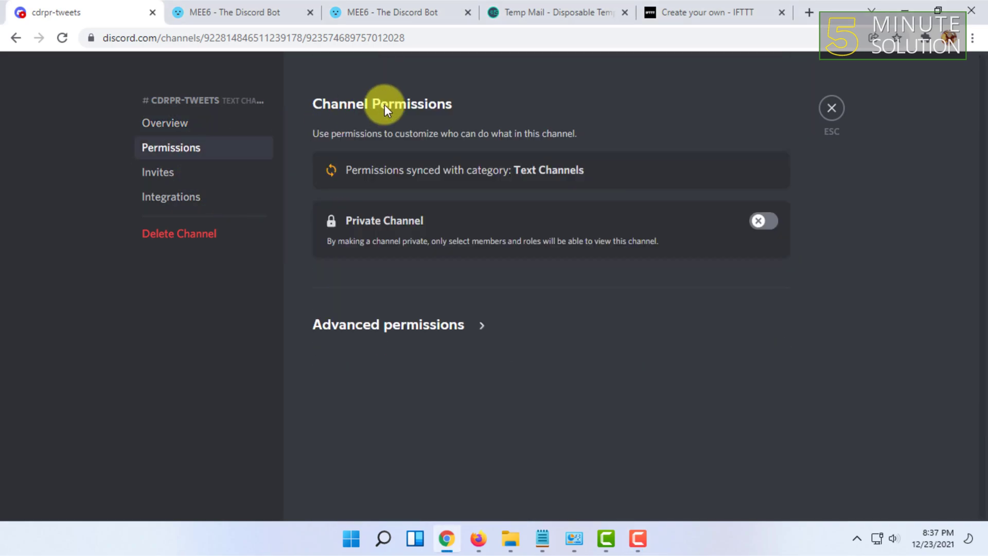
Open the webhook creation page in the cdrpr-tweets channel's integrations
click(212, 199)
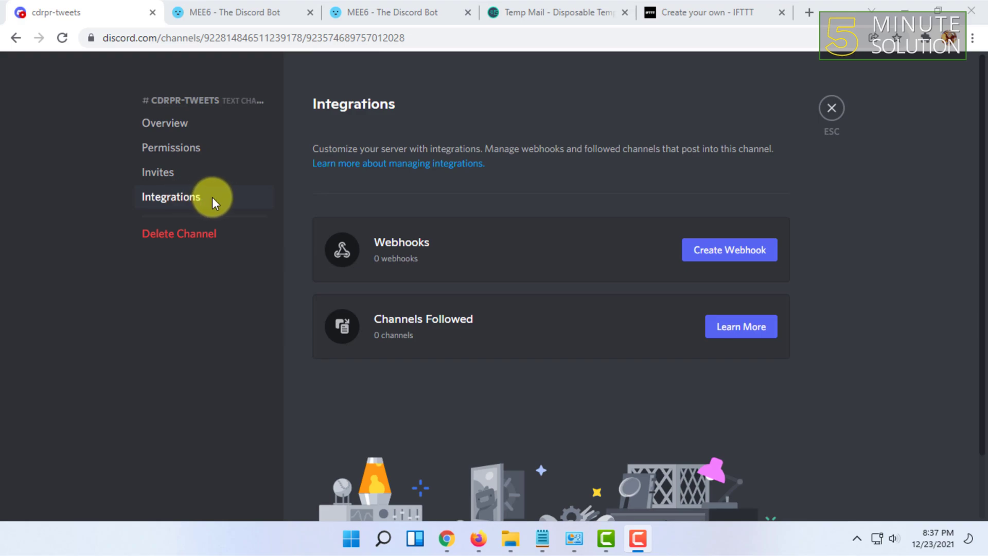
click(712, 252)
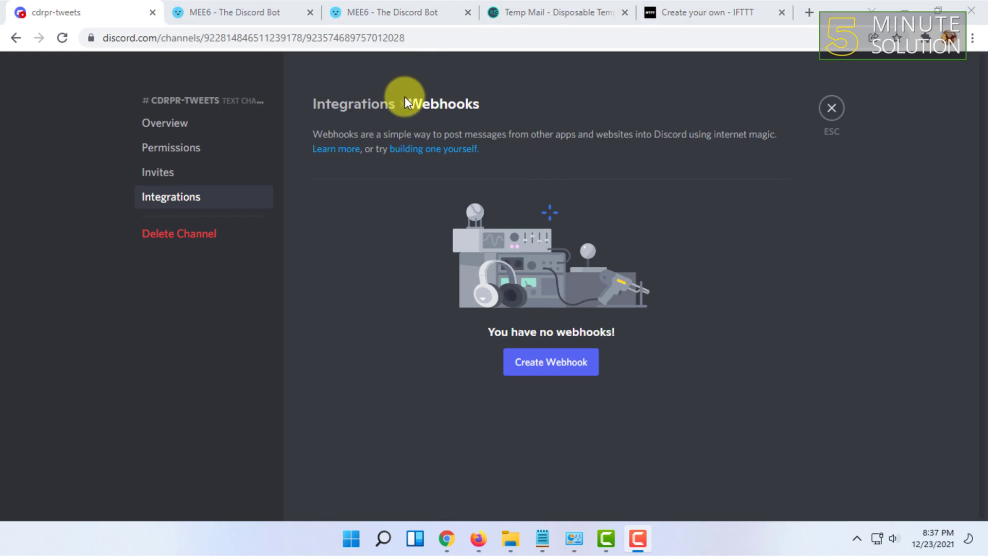
scroll(523, 325, down, 1)
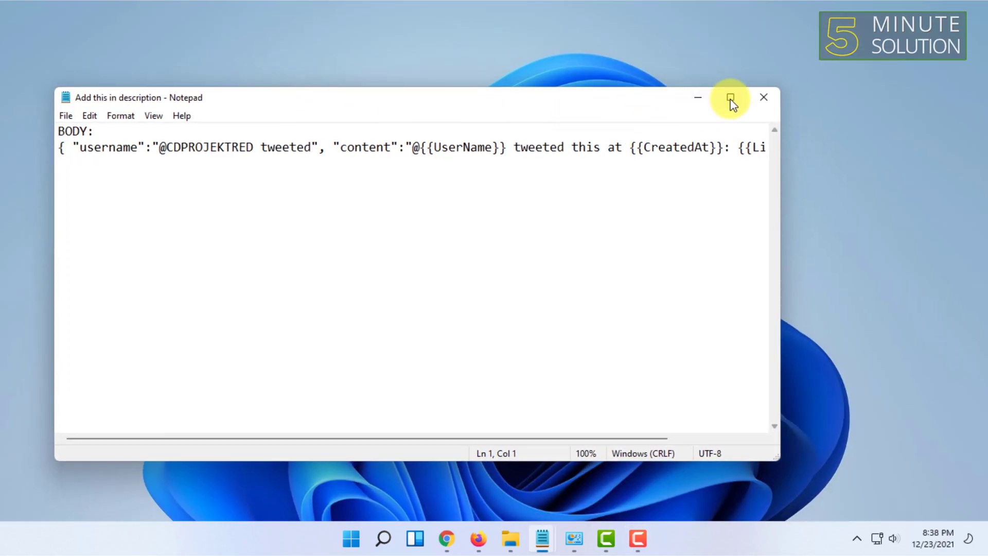
Maximize the "Add this in description" note in Notepad and look over the JSON body text
click(763, 102)
drag(4, 56, 863, 50)
drag(5, 39, 869, 49)
click(867, 44)
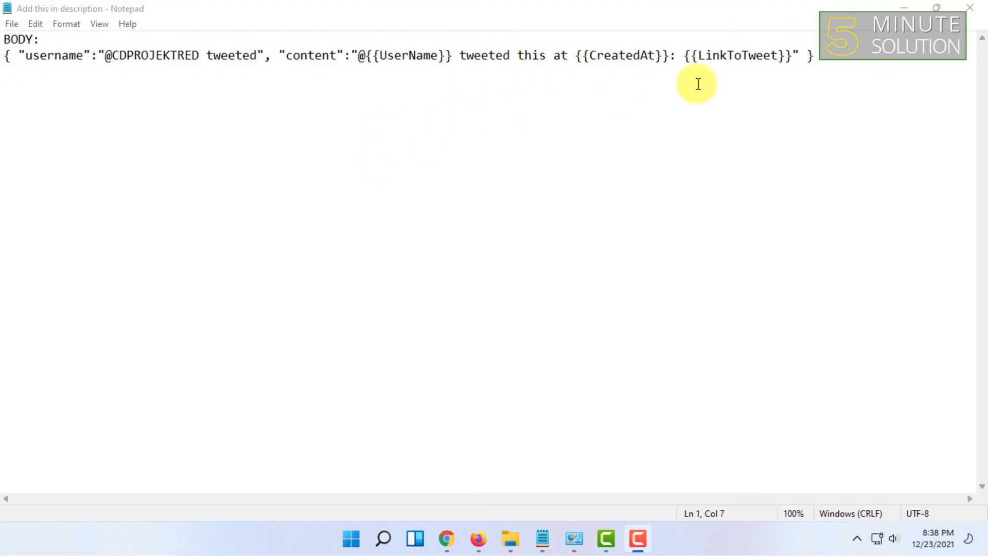
drag(816, 55, 985, 62)
Highlight the CDPROJEKTRED handle in the username value of the JSON body to point out the account name
click(132, 63)
mouse_move(110, 55)
mouse_down()
mouse_move(209, 55)
mouse_move(120, 56)
mouse_up()
click(205, 56)
click(116, 57)
double_click(116, 57)
click(194, 54)
drag(201, 55, 114, 55)
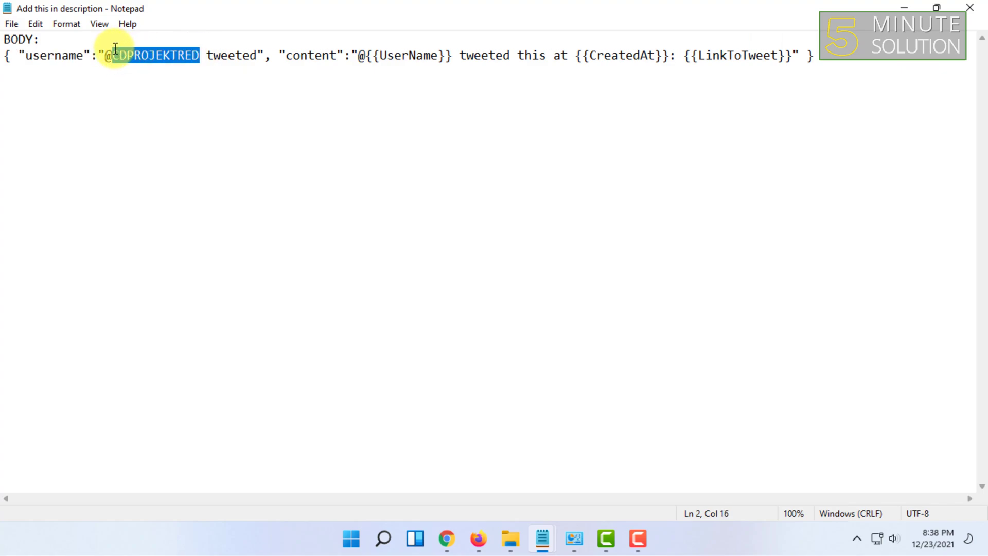
mouse_move(116, 48)
mouse_down()
mouse_move(99, 45)
mouse_move(127, 56)
mouse_up()
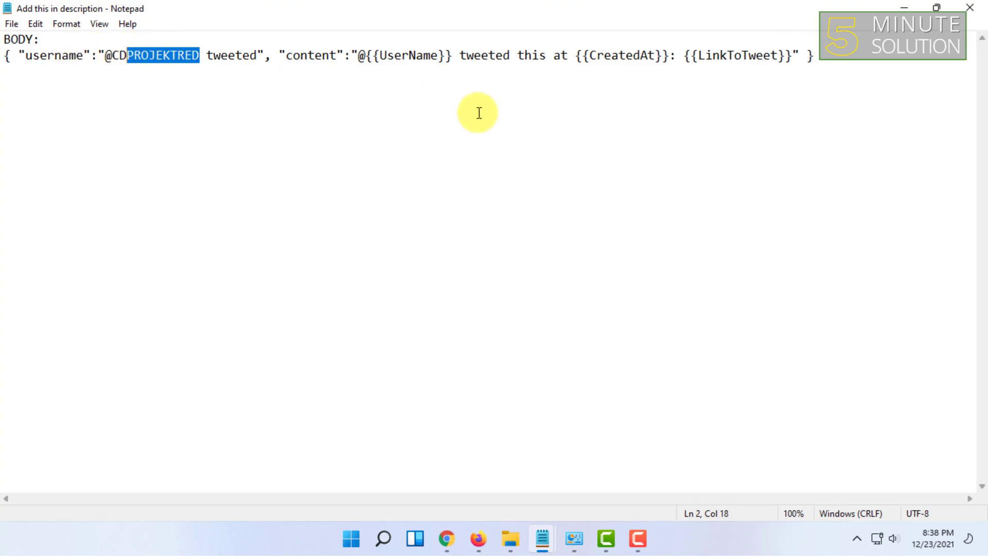
Select the complete JSON line under BODY, from the opening brace to the closing brace
drag(5, 57, 199, 55)
drag(339, 64, 832, 76)
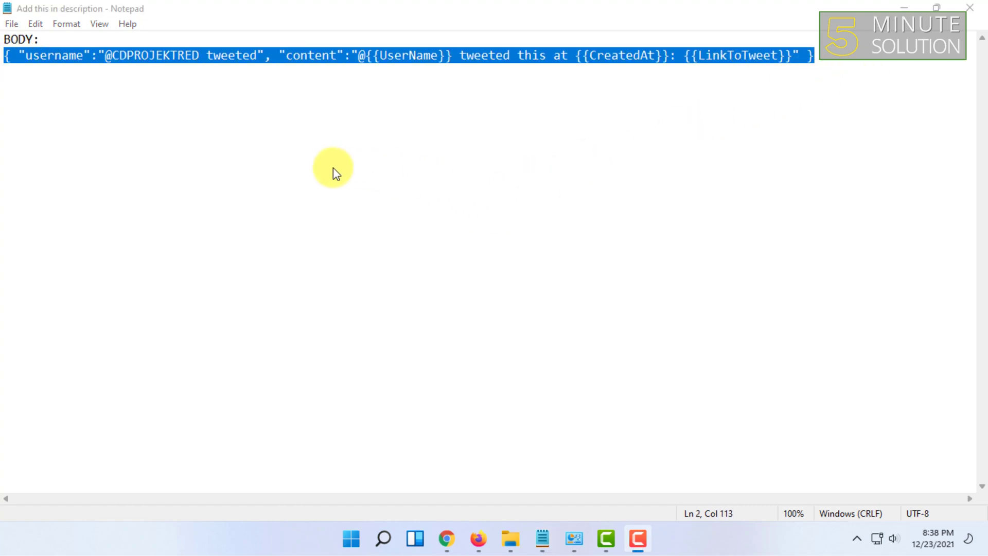